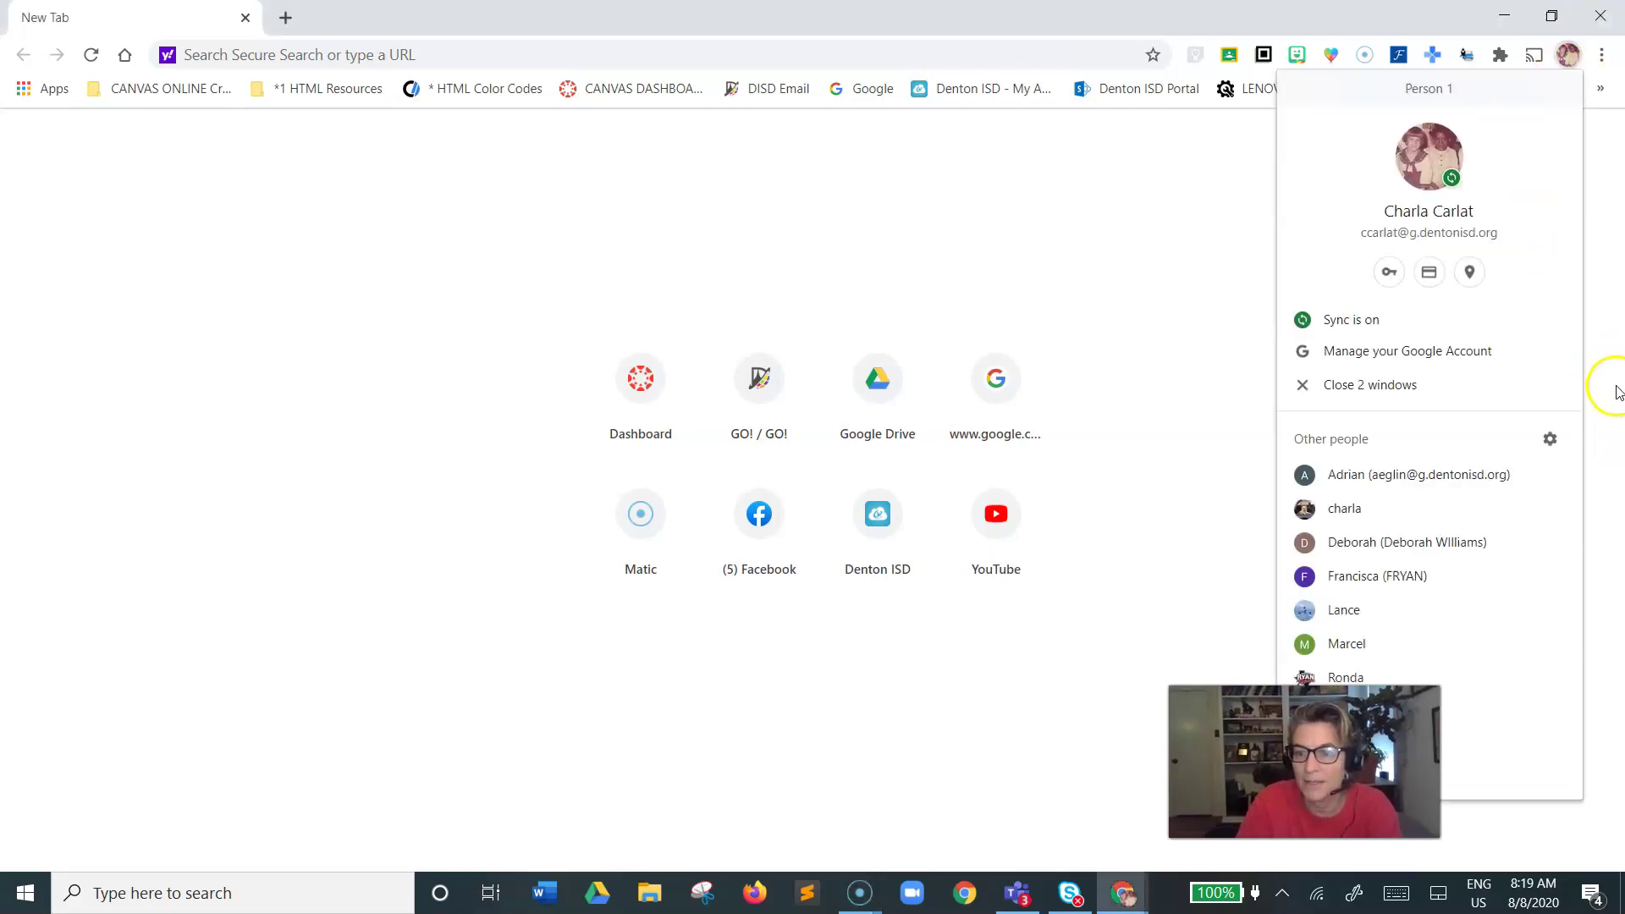
# Switch Chrome to the other profile under Other people and close the 'Restore pages?' bubble
pyautogui.click(1370, 509)
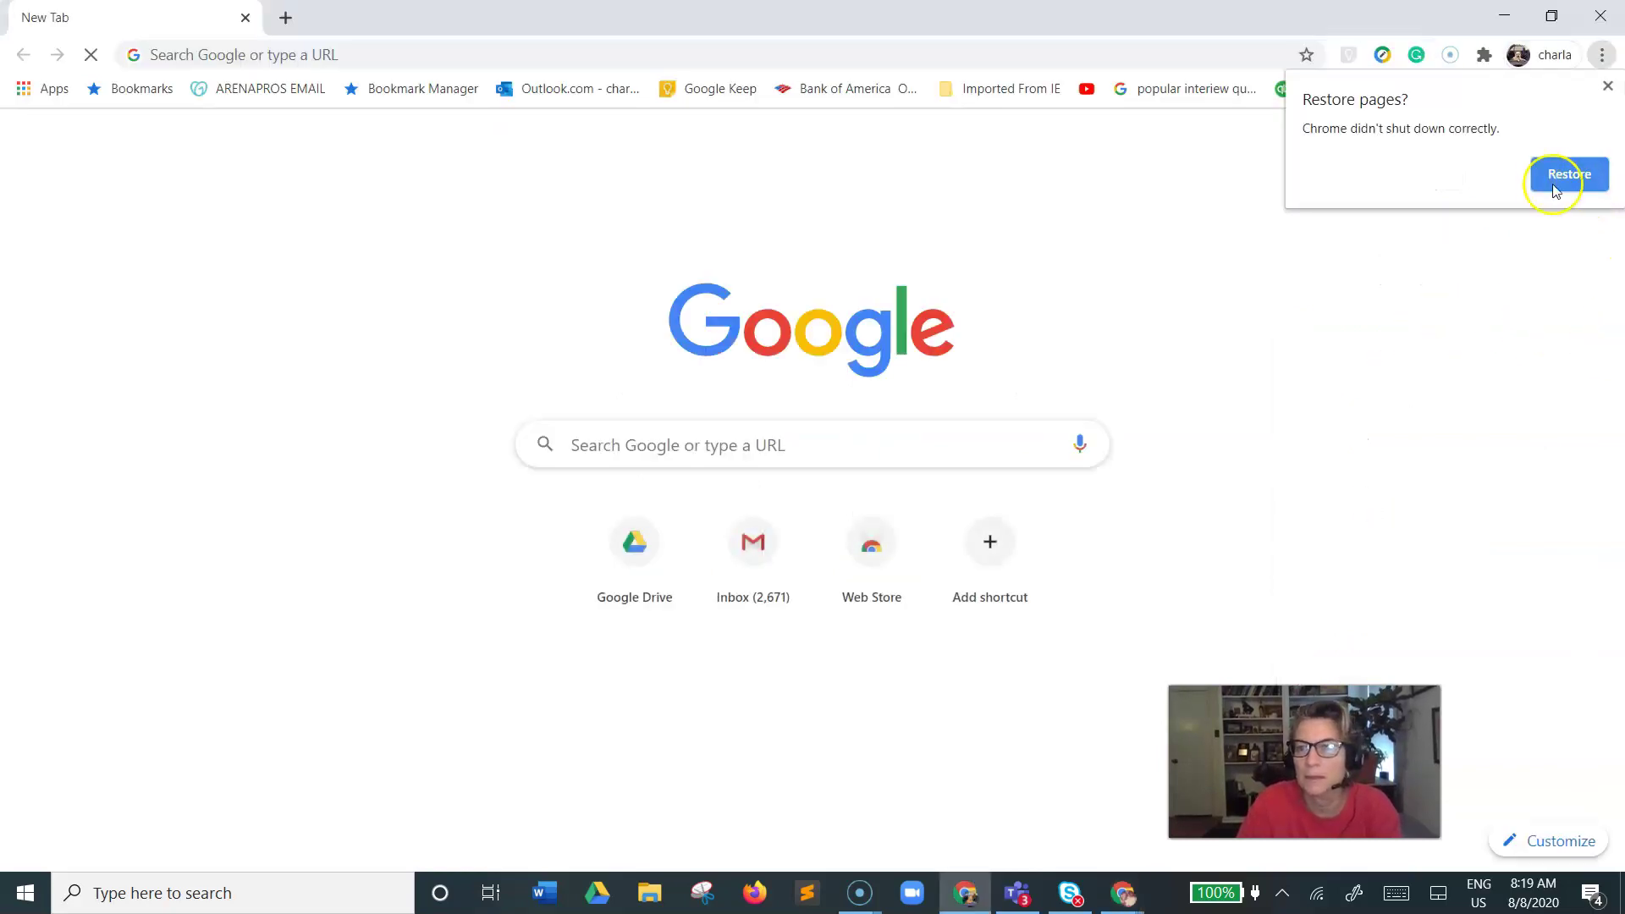
pyautogui.click(1607, 87)
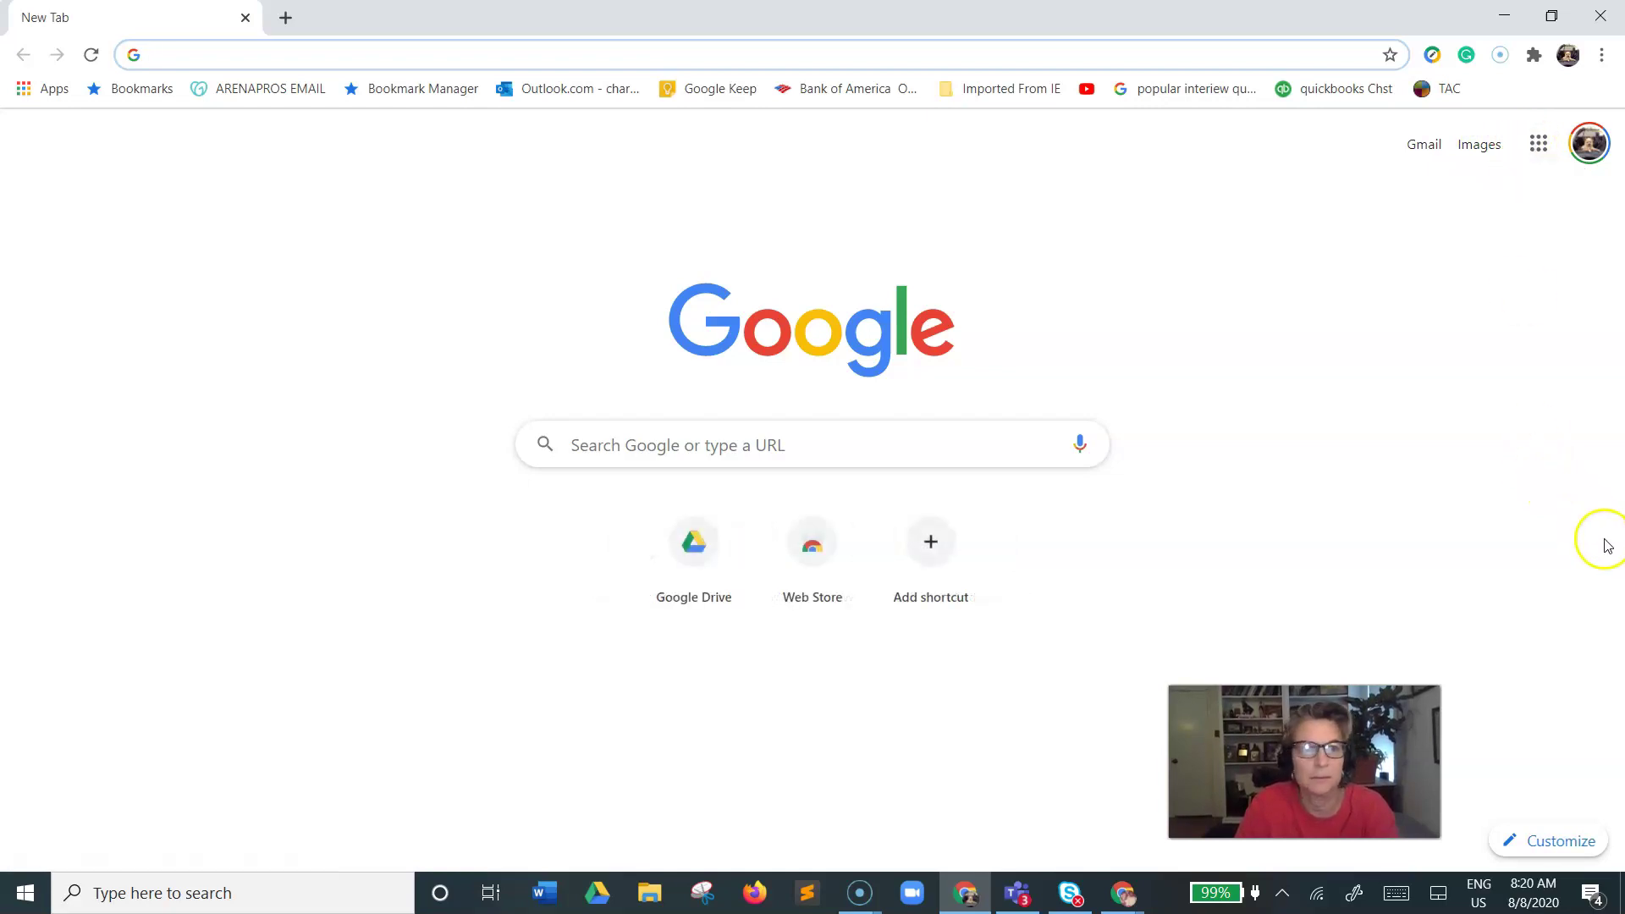
# Search the Chrome Web Store extensions for 'fancy font' via the Apps page
pyautogui.click(845, 668)
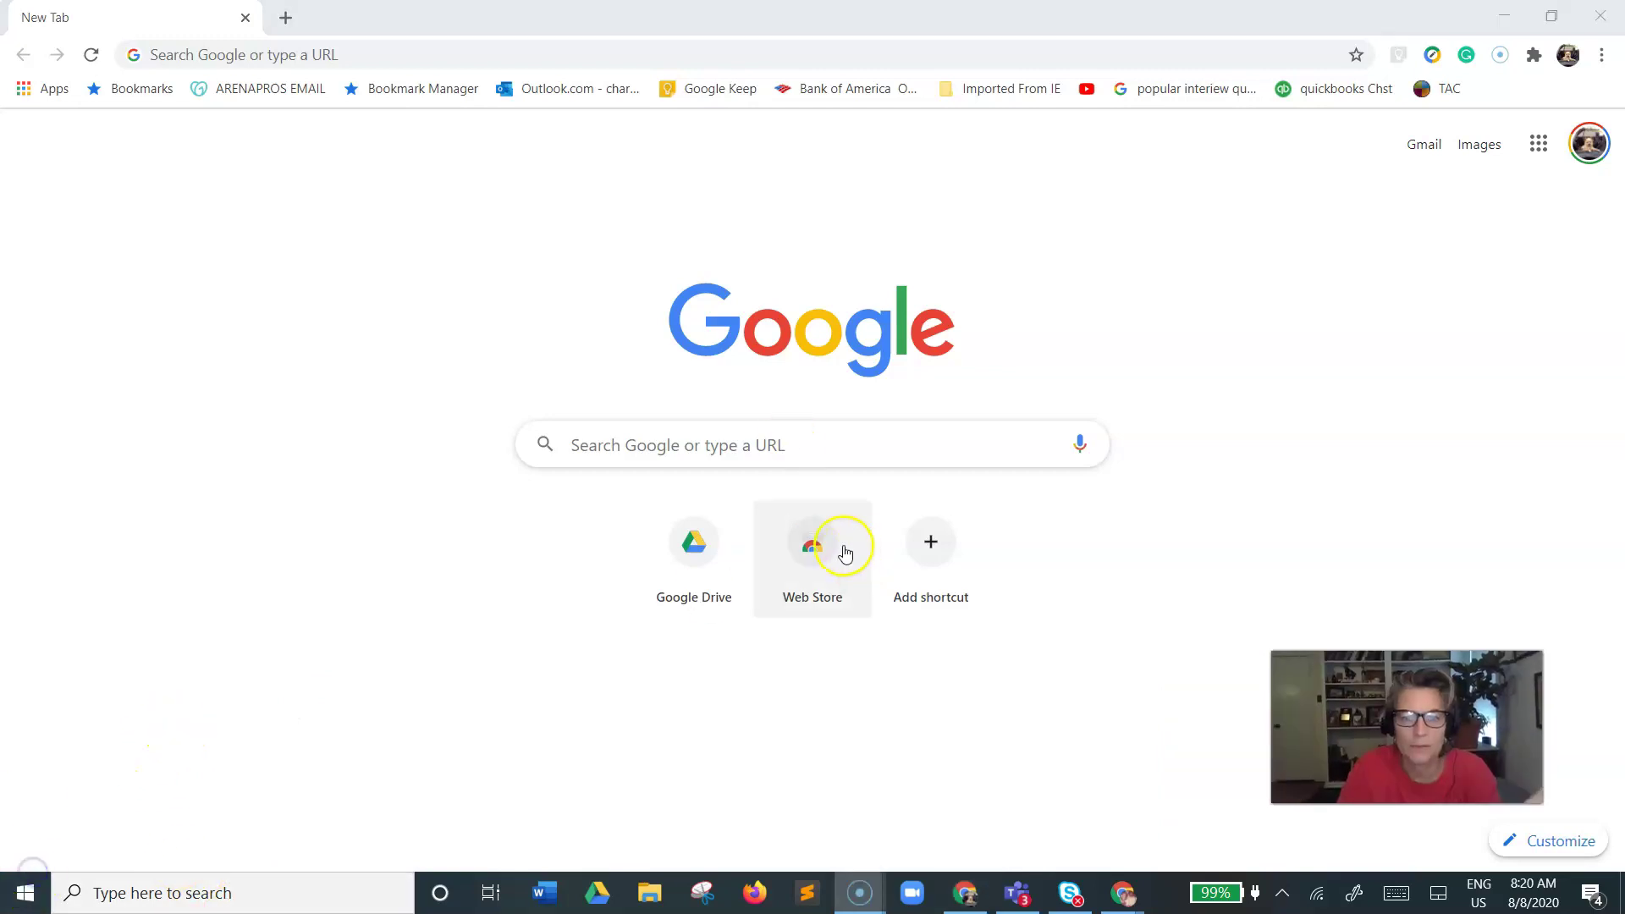
pyautogui.click(33, 95)
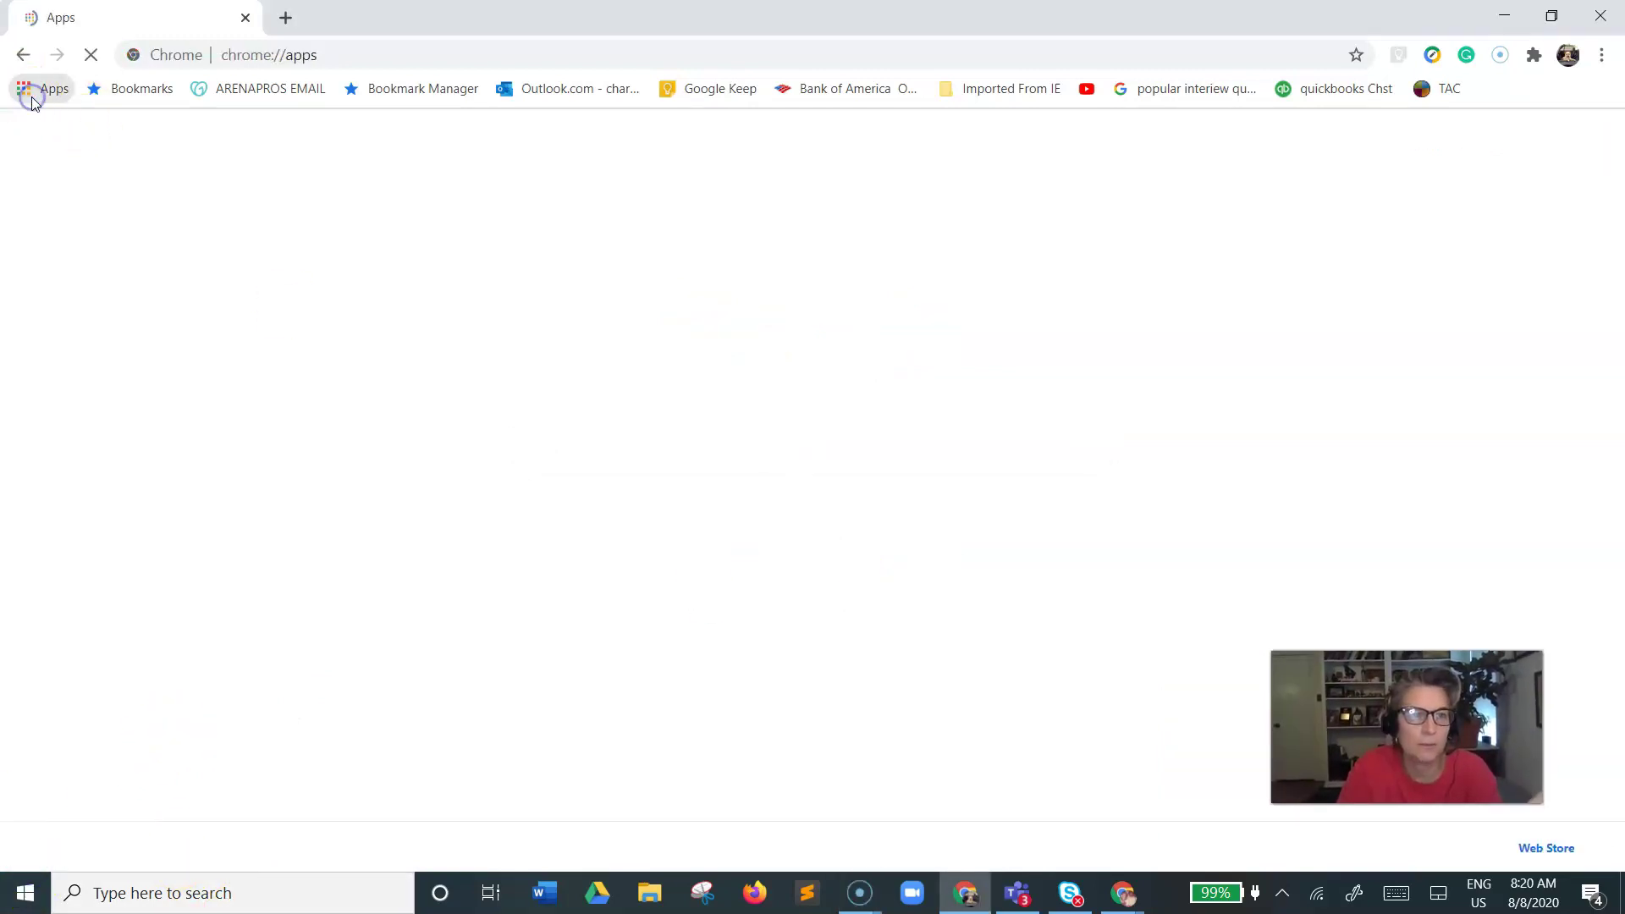
pyautogui.click(1540, 849)
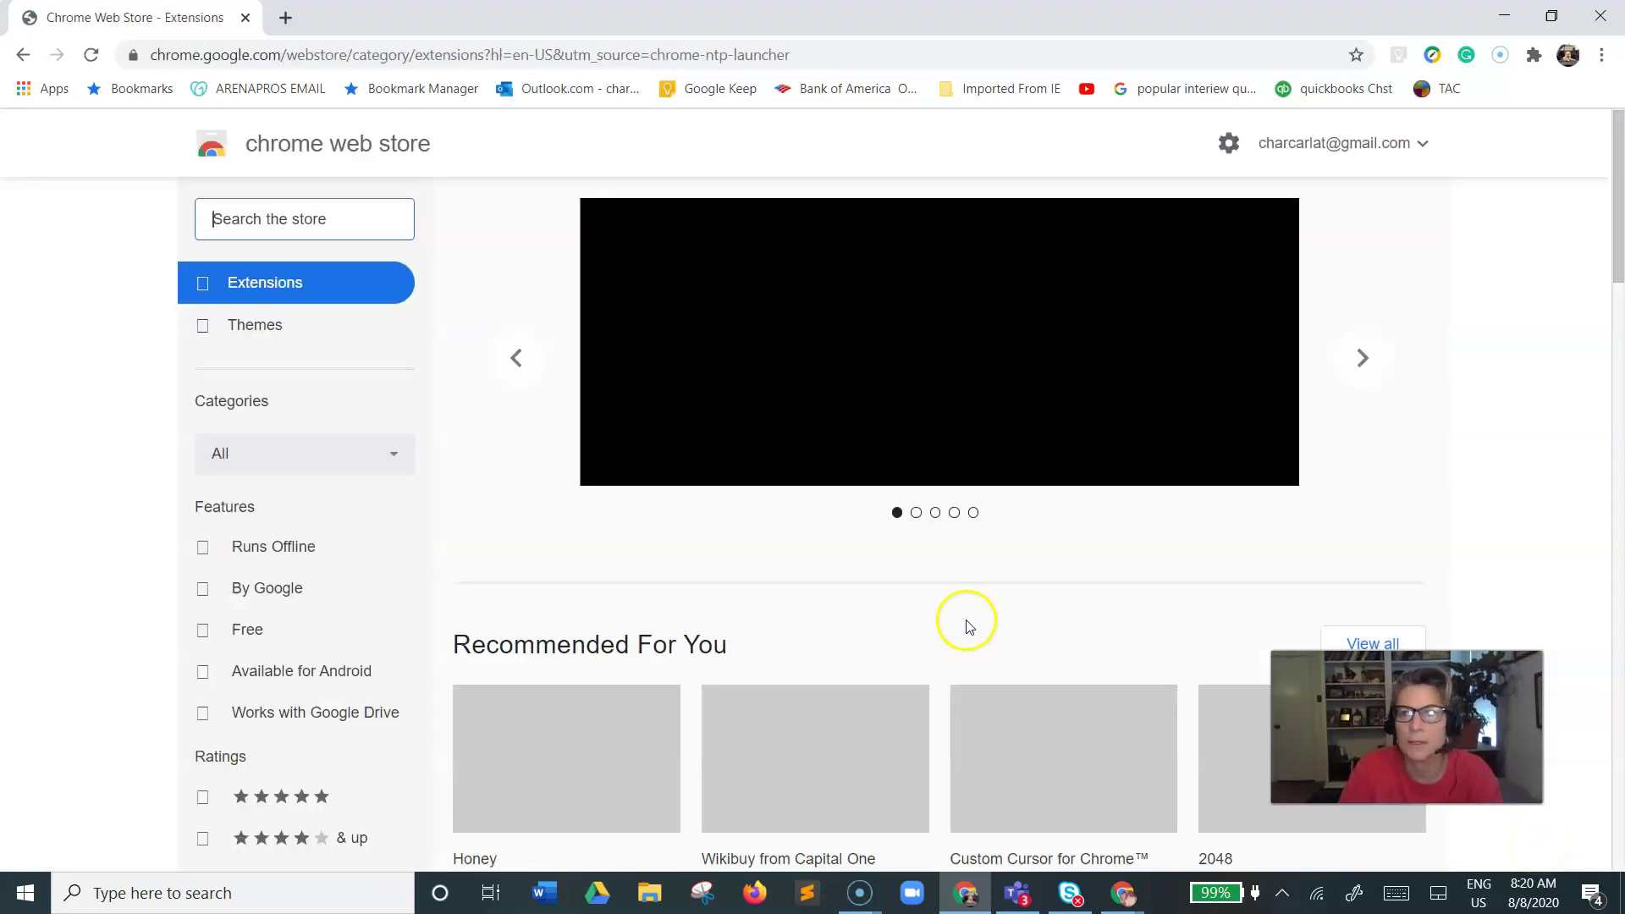
pyautogui.click(299, 213)
pyautogui.write('f')
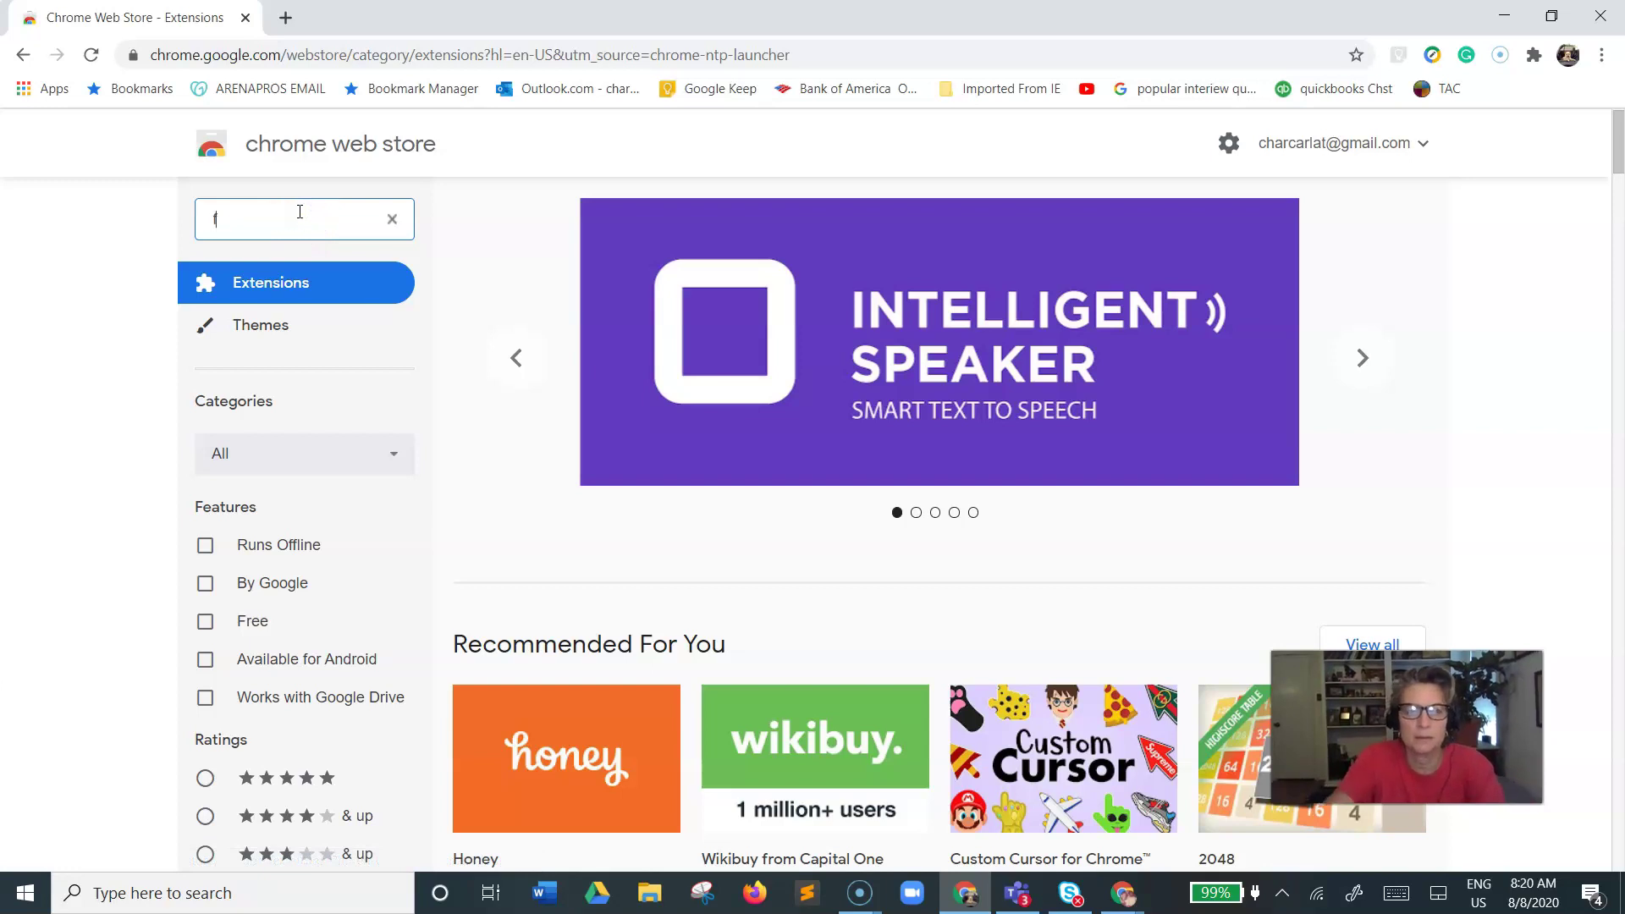
pyautogui.write('ancy ')
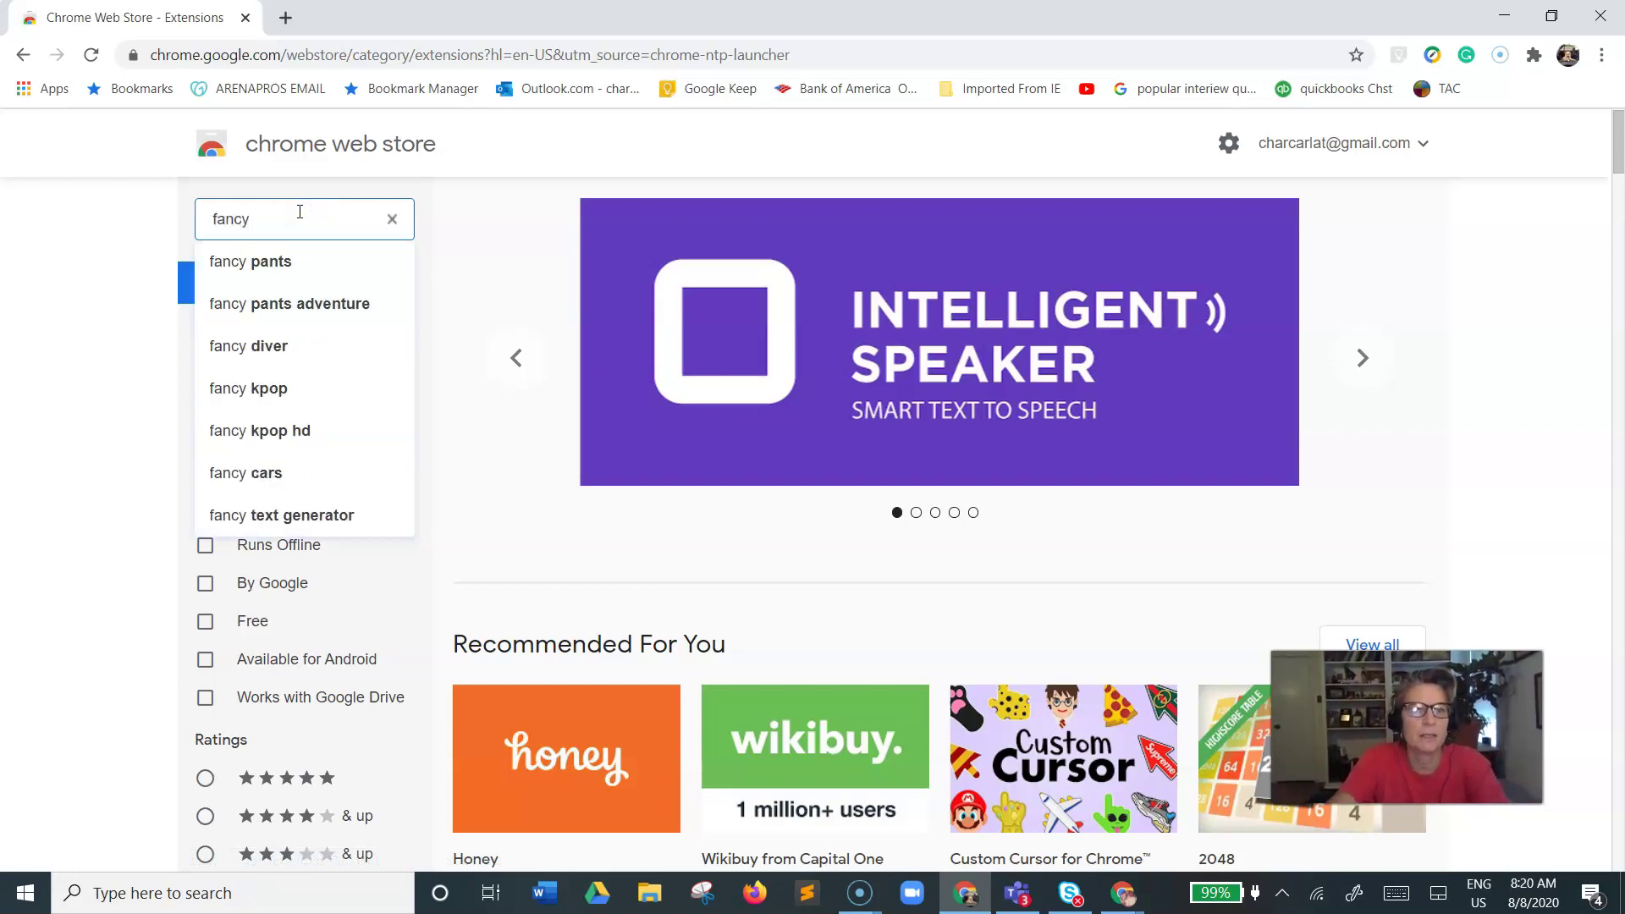
pyautogui.write('font')
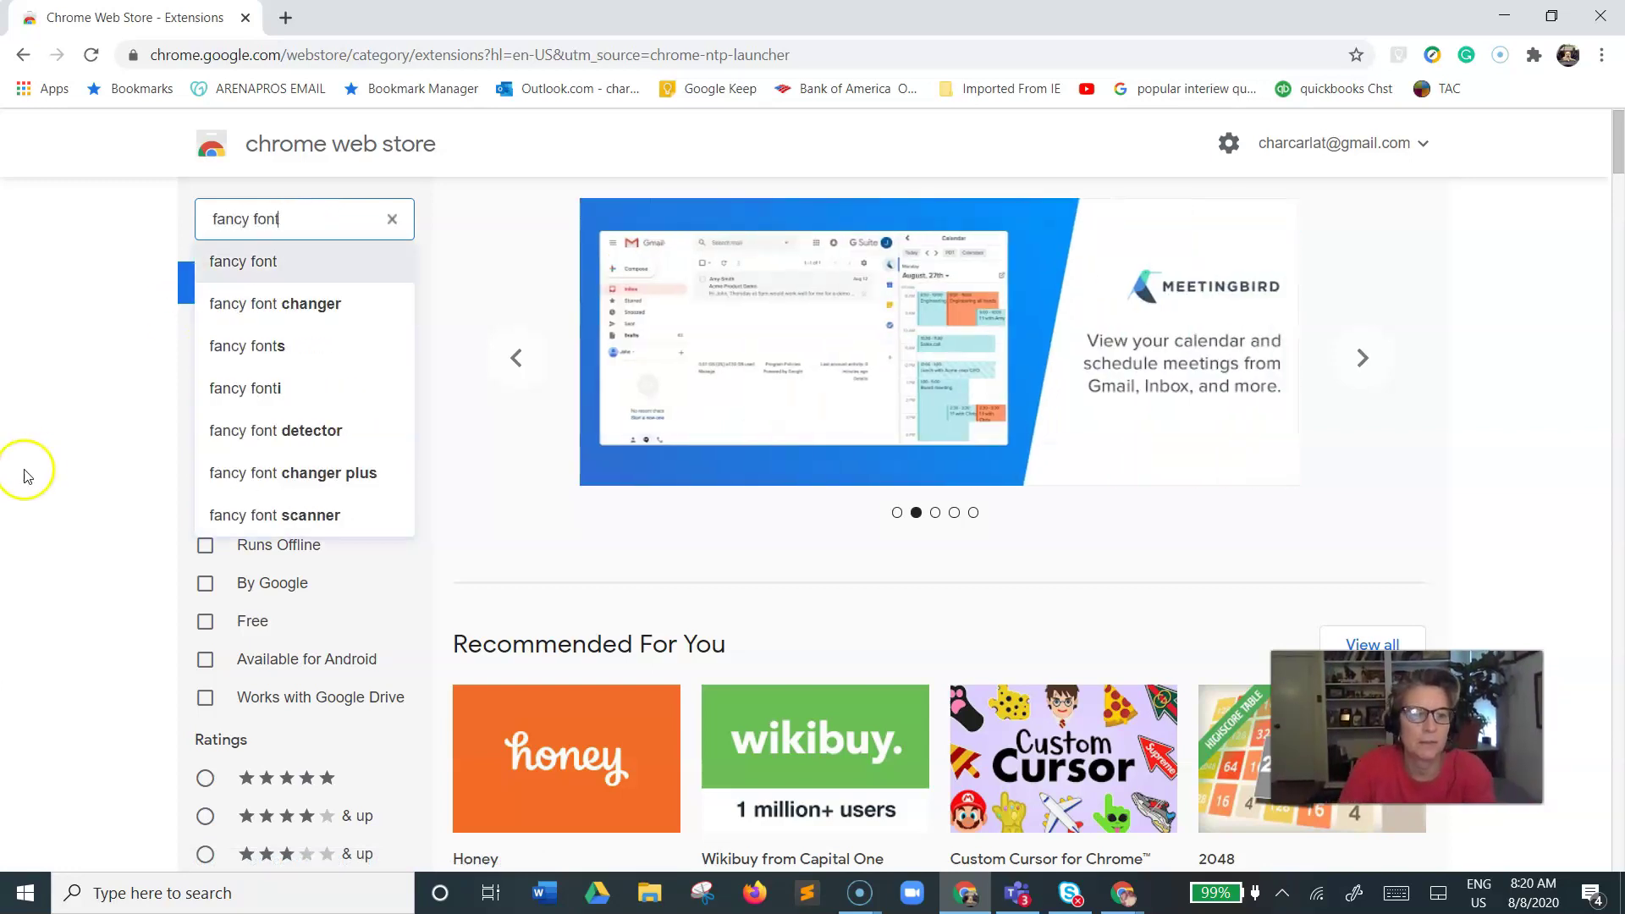
pyautogui.press('Down')
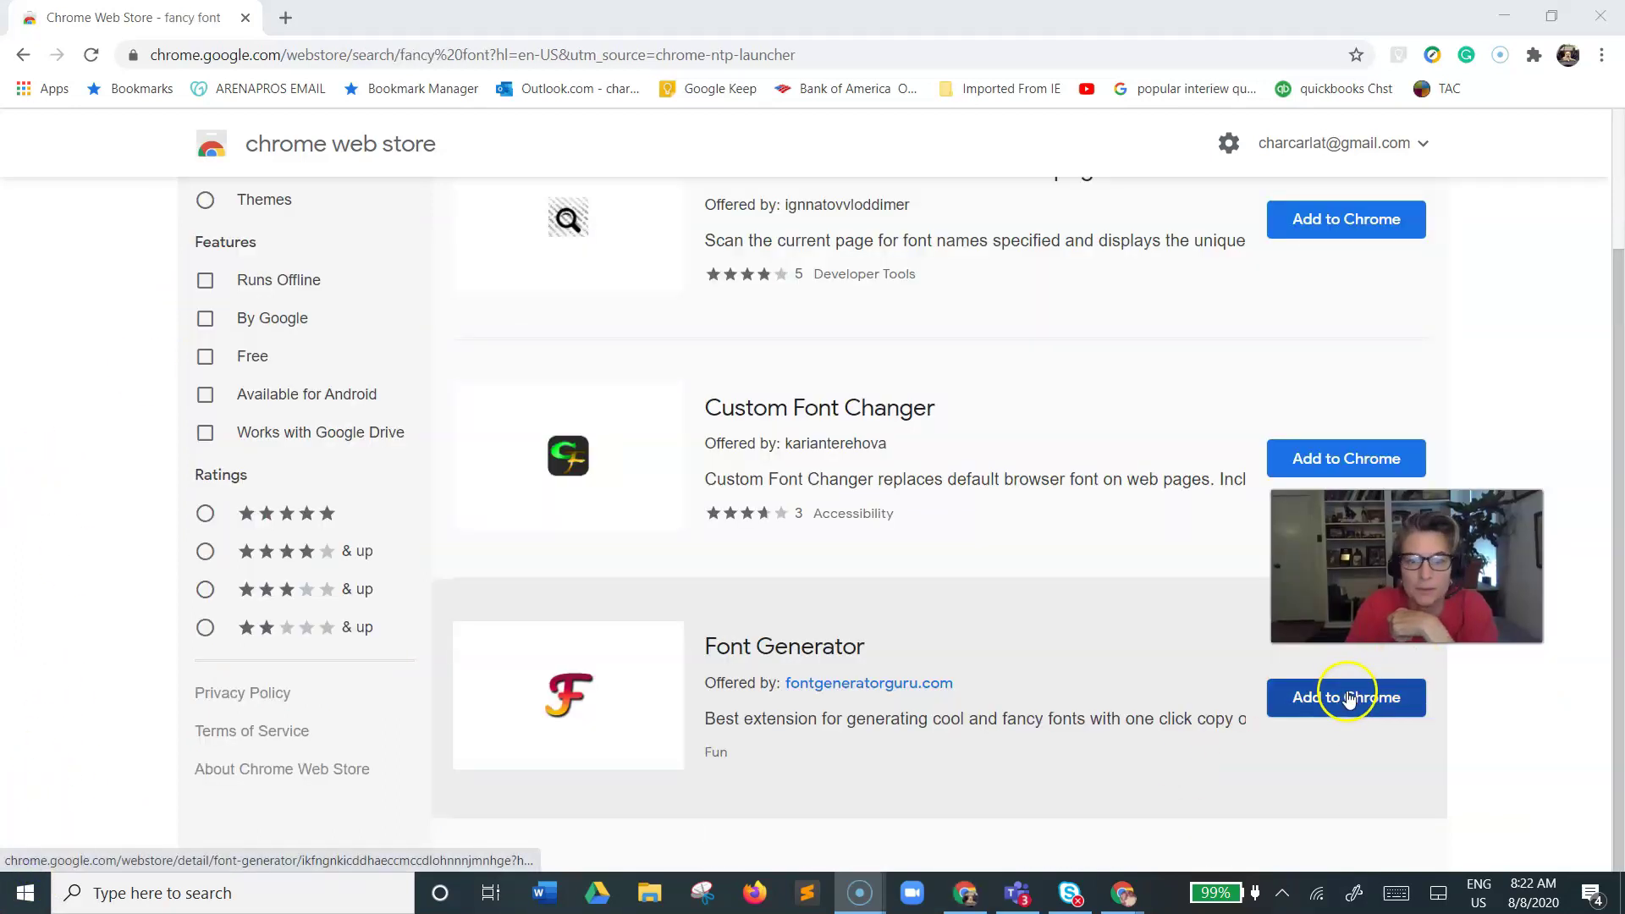
# Add the Font Generator extension to Chrome and dismiss the install confirmation
pyautogui.click(1346, 697)
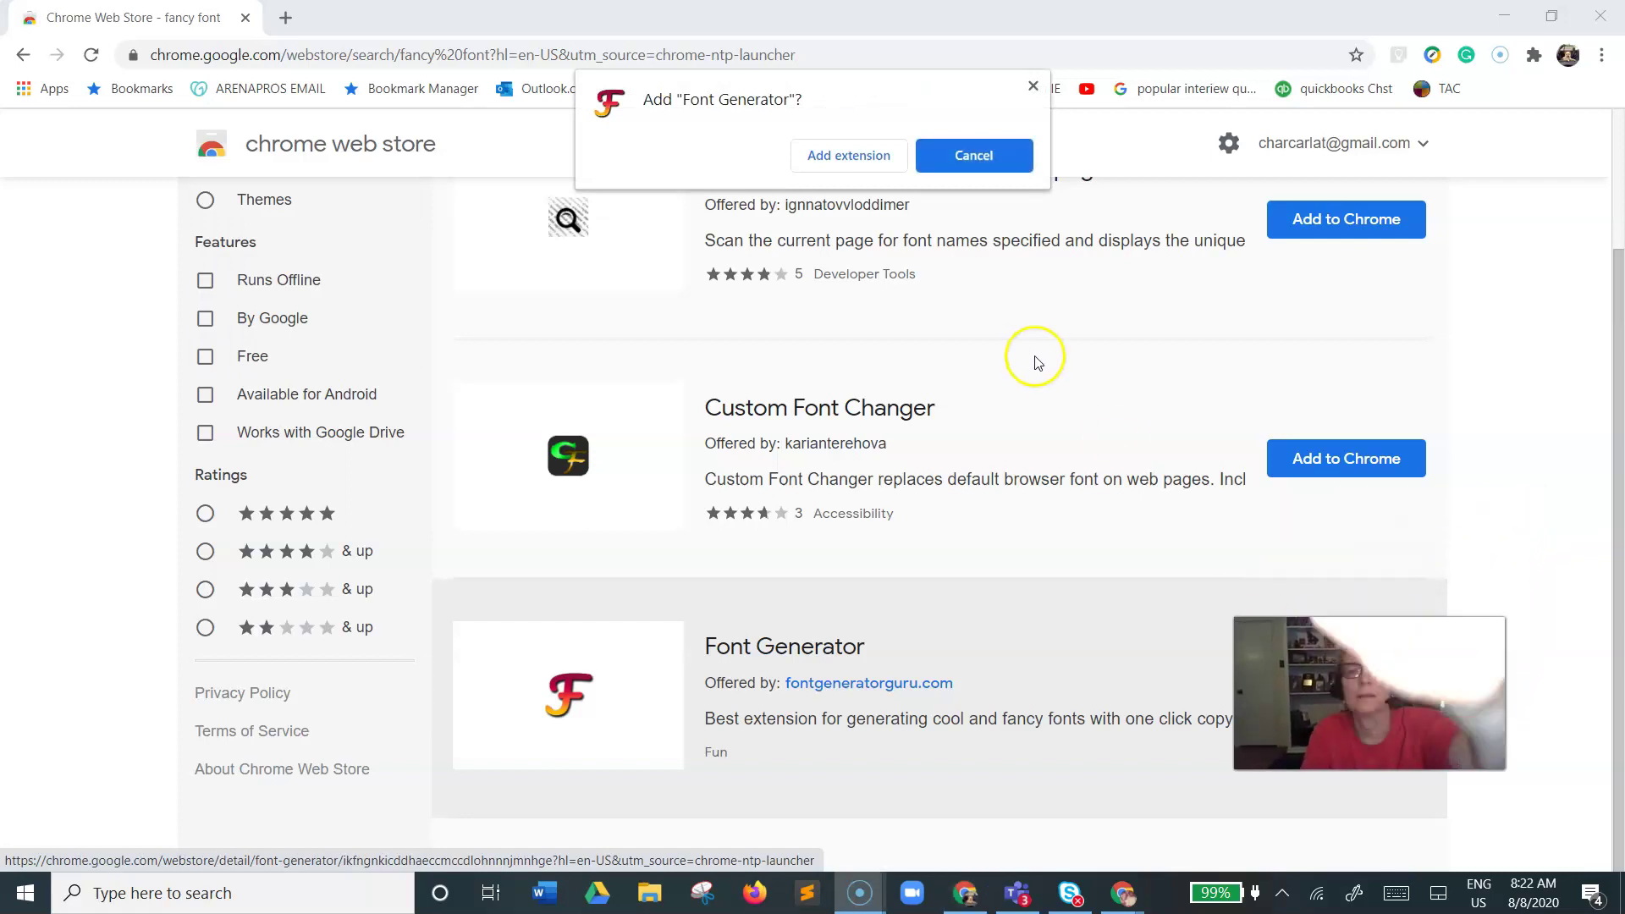
pyautogui.click(849, 155)
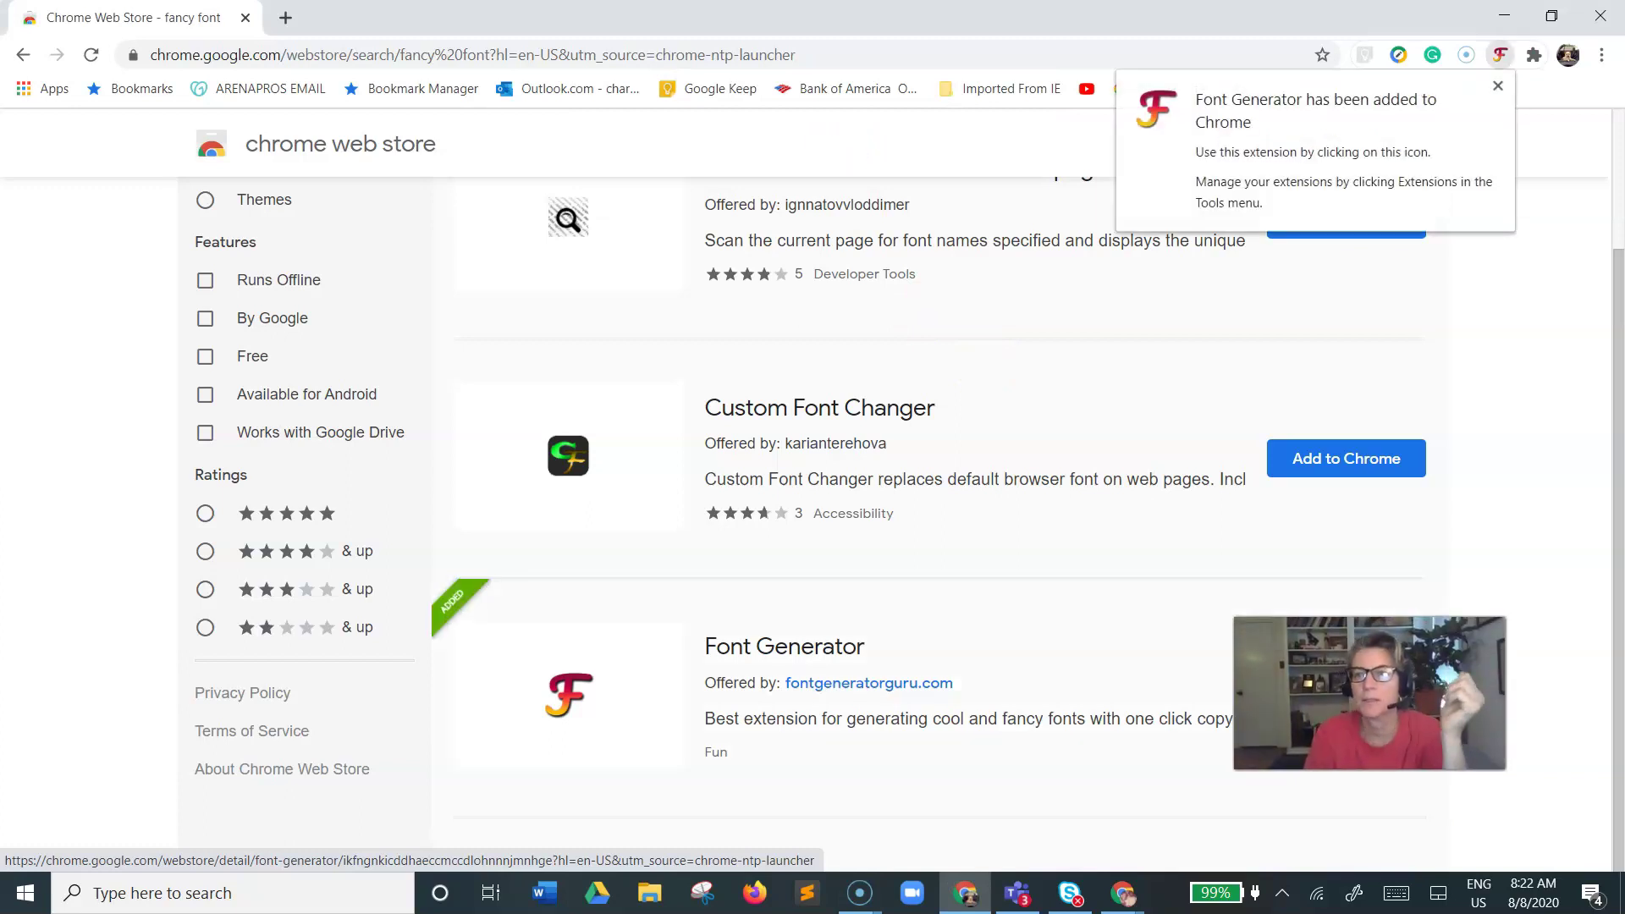
pyautogui.click(1500, 86)
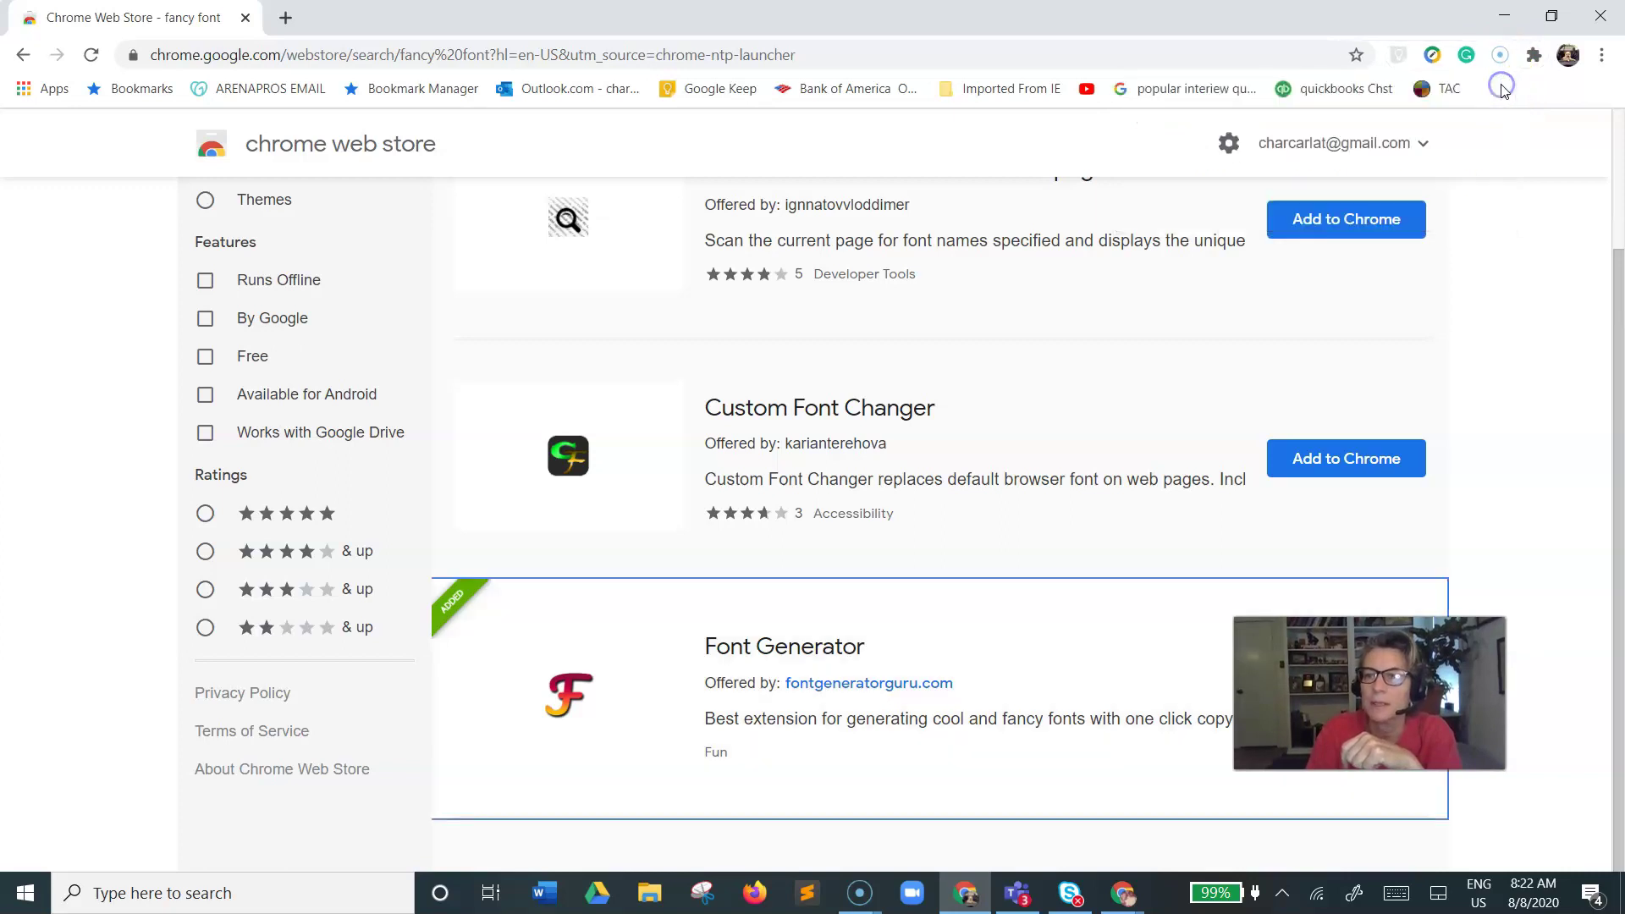
pyautogui.click(1604, 55)
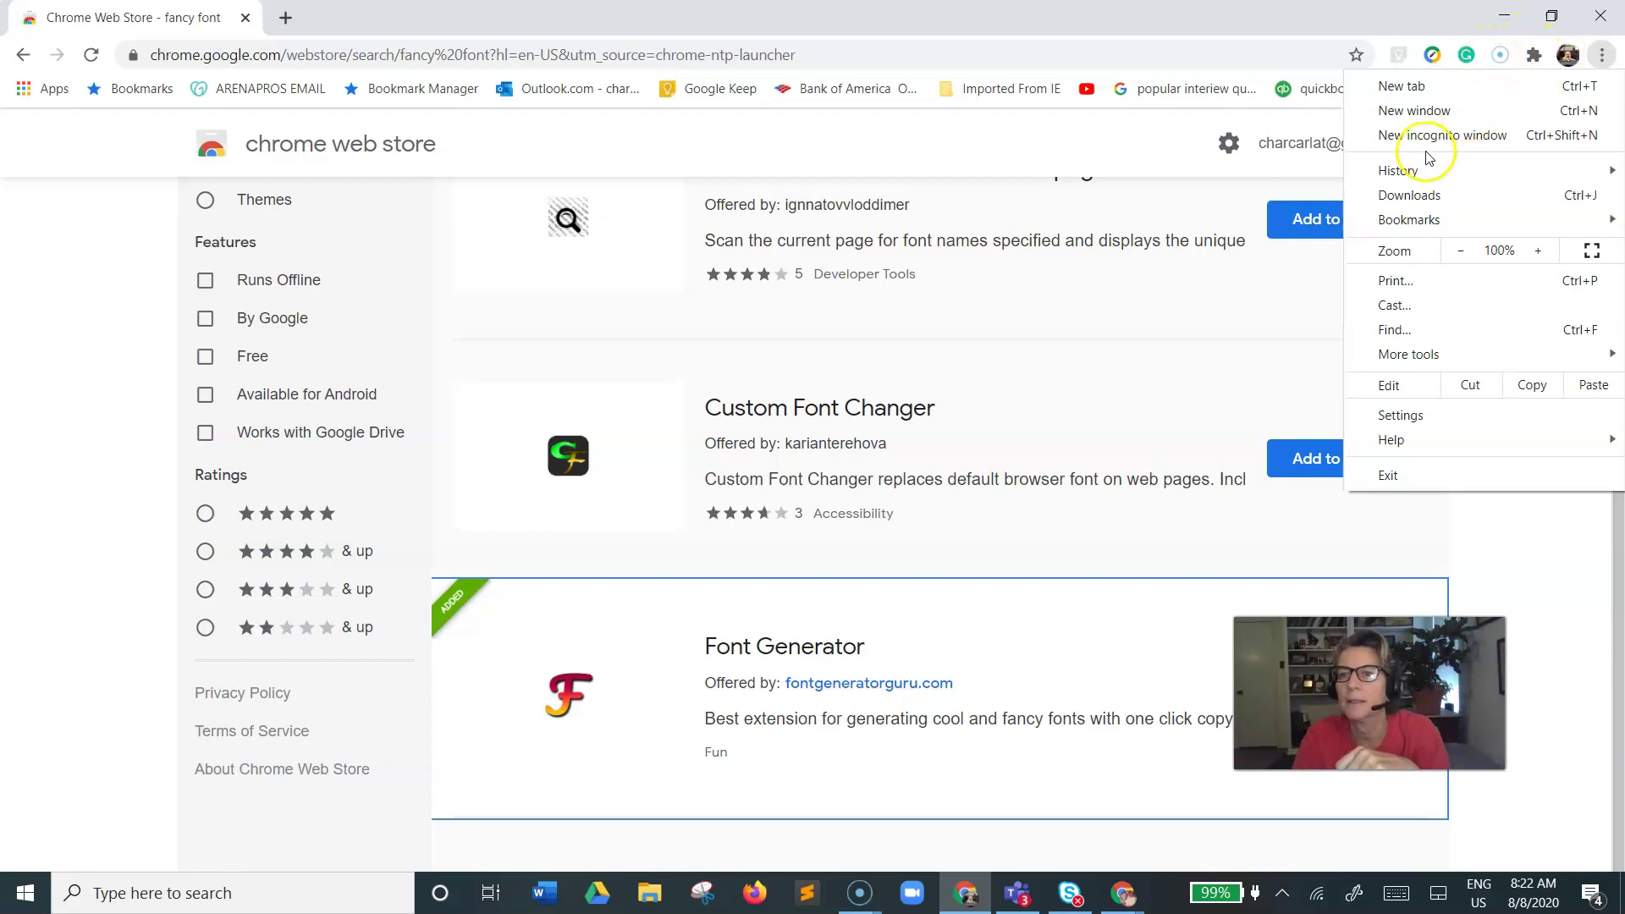
pyautogui.press('Escape')
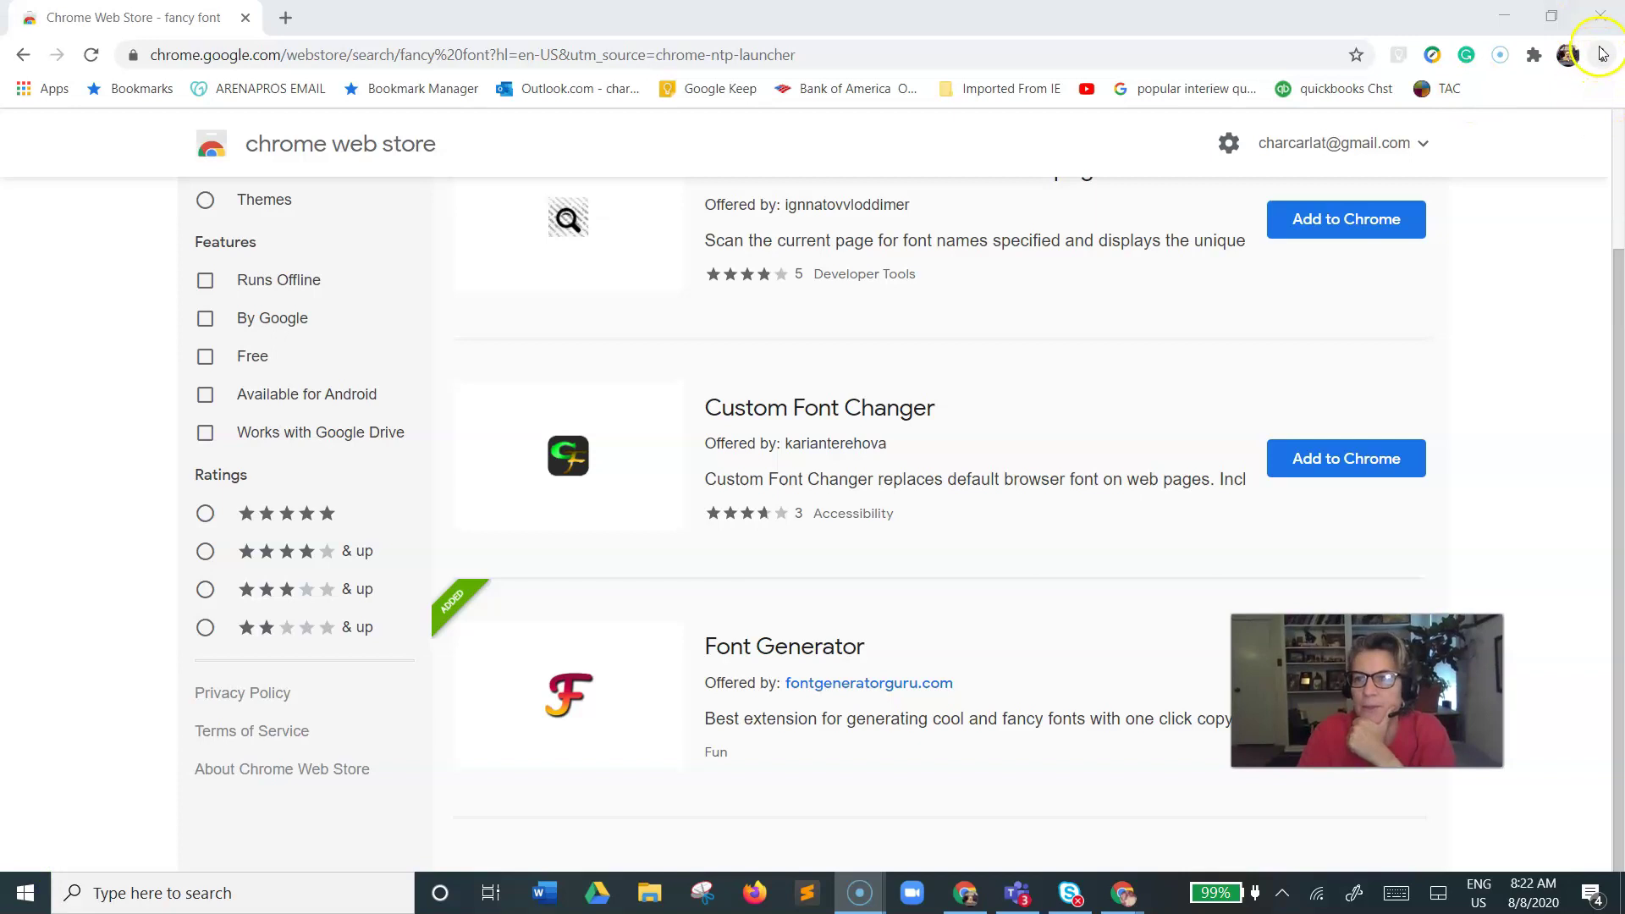
# Pin Font Generator to the toolbar from the Extensions list
pyautogui.click(1535, 56)
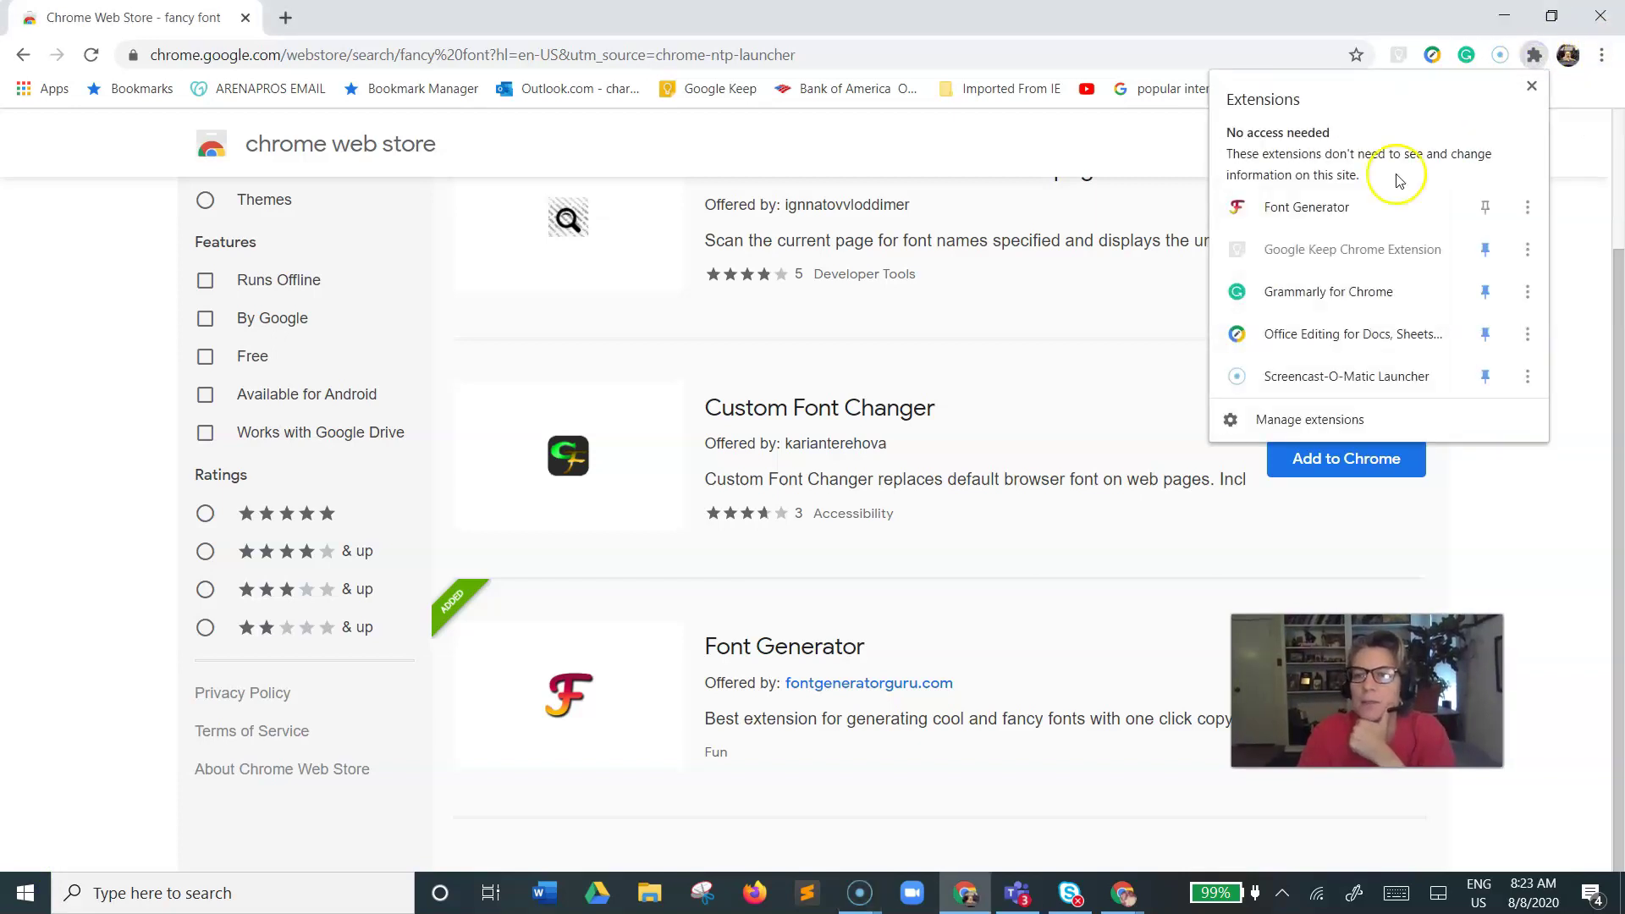
pyautogui.click(1484, 207)
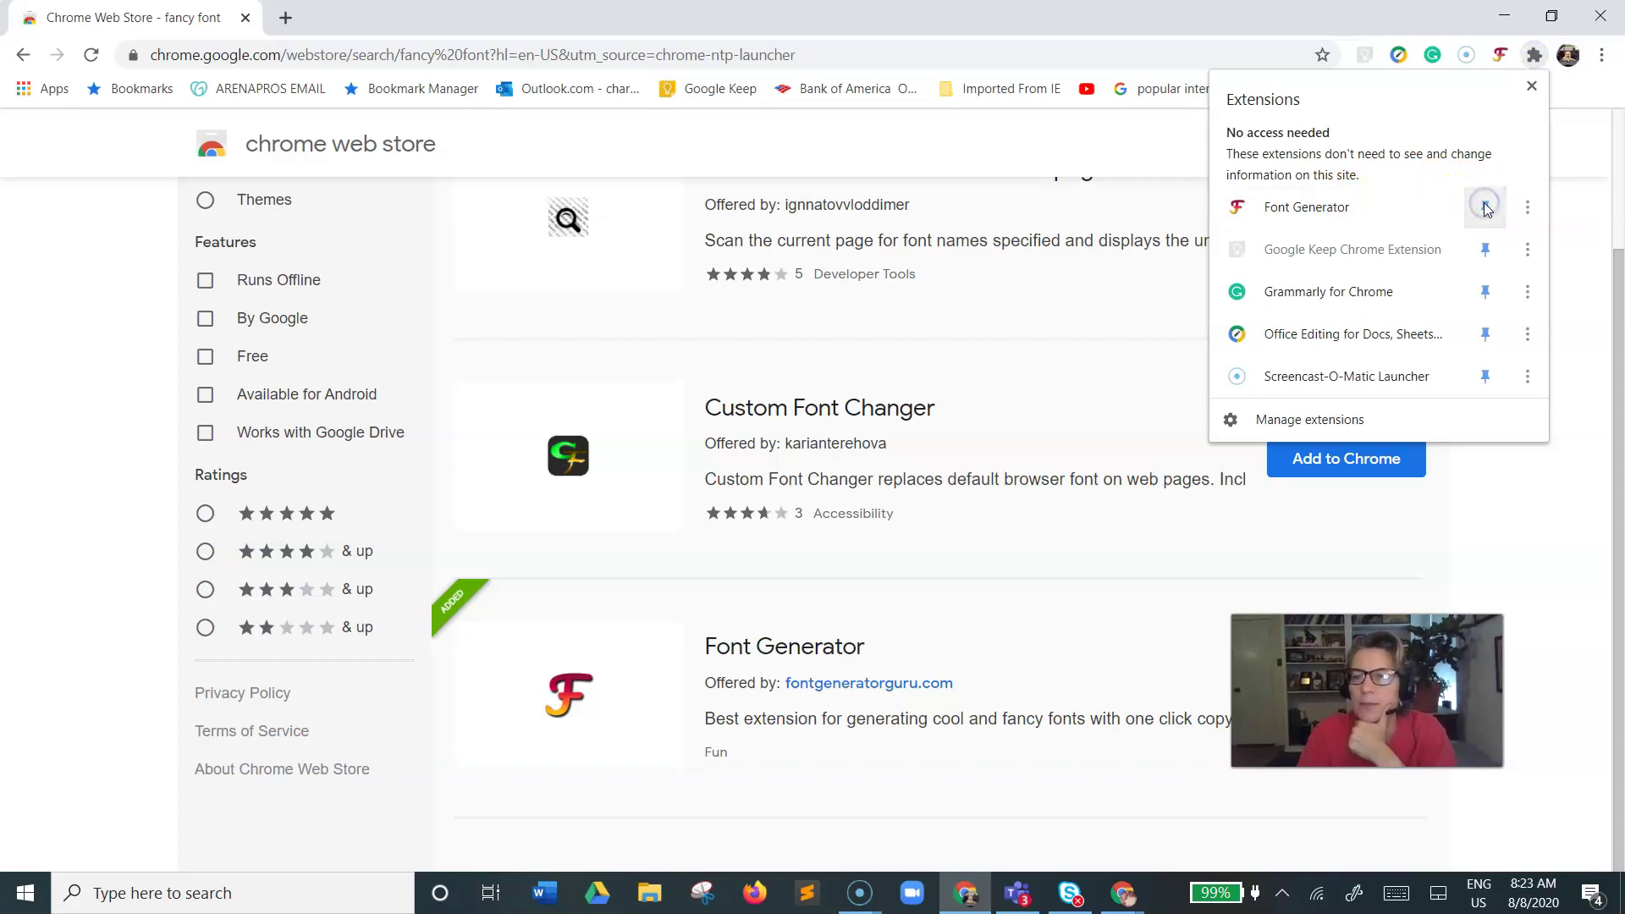
pyautogui.click(1533, 82)
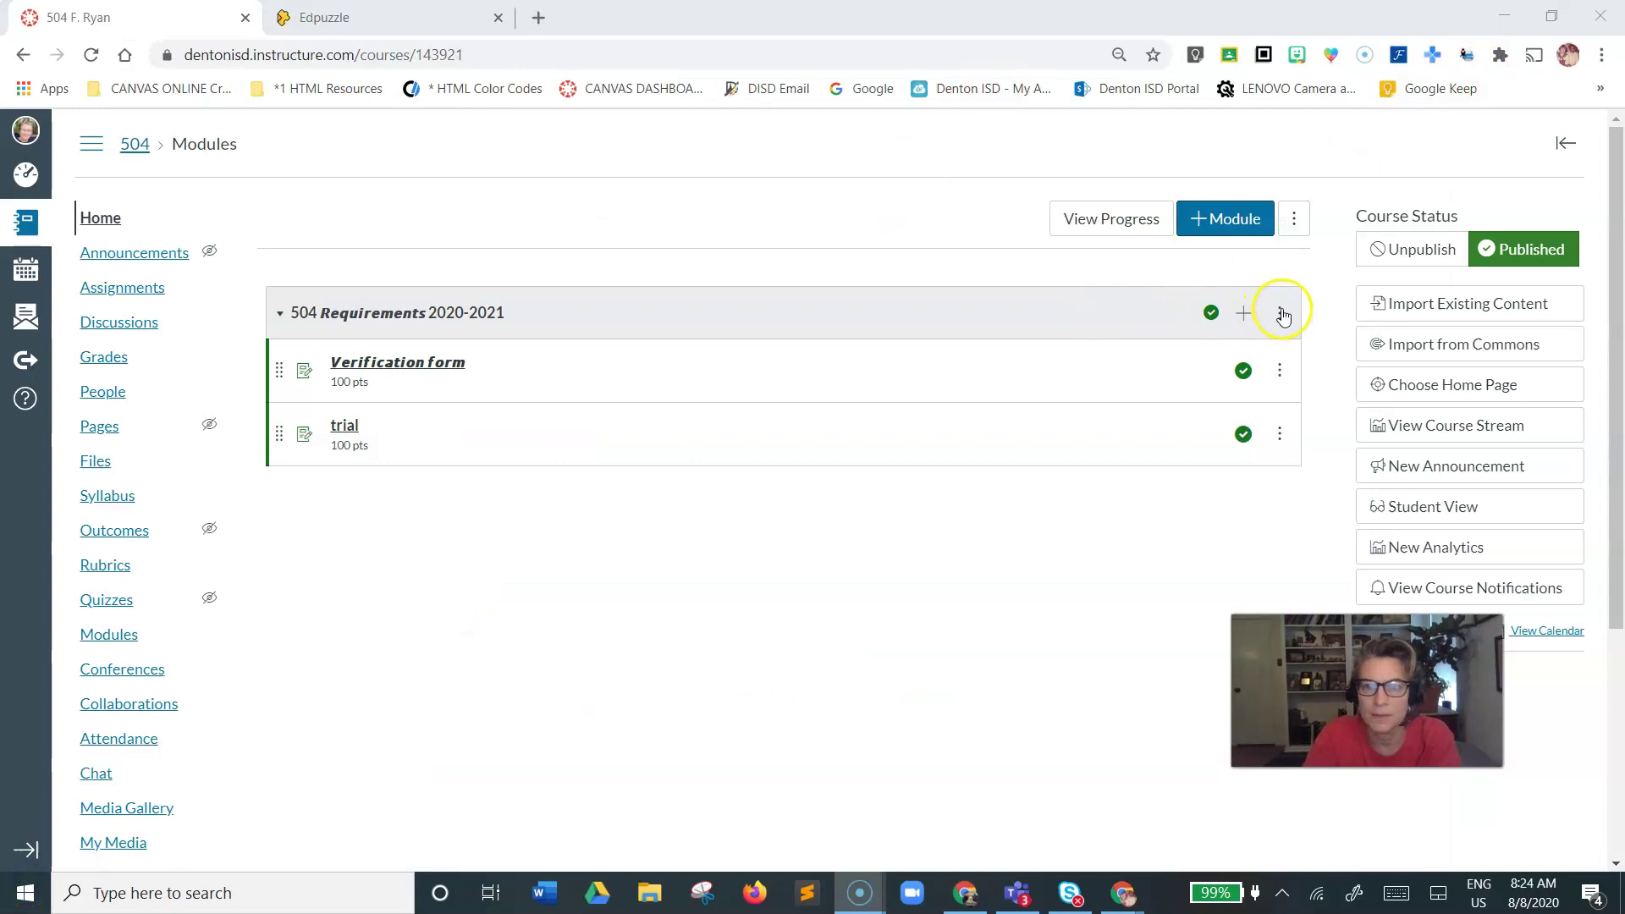
pyautogui.click(1282, 313)
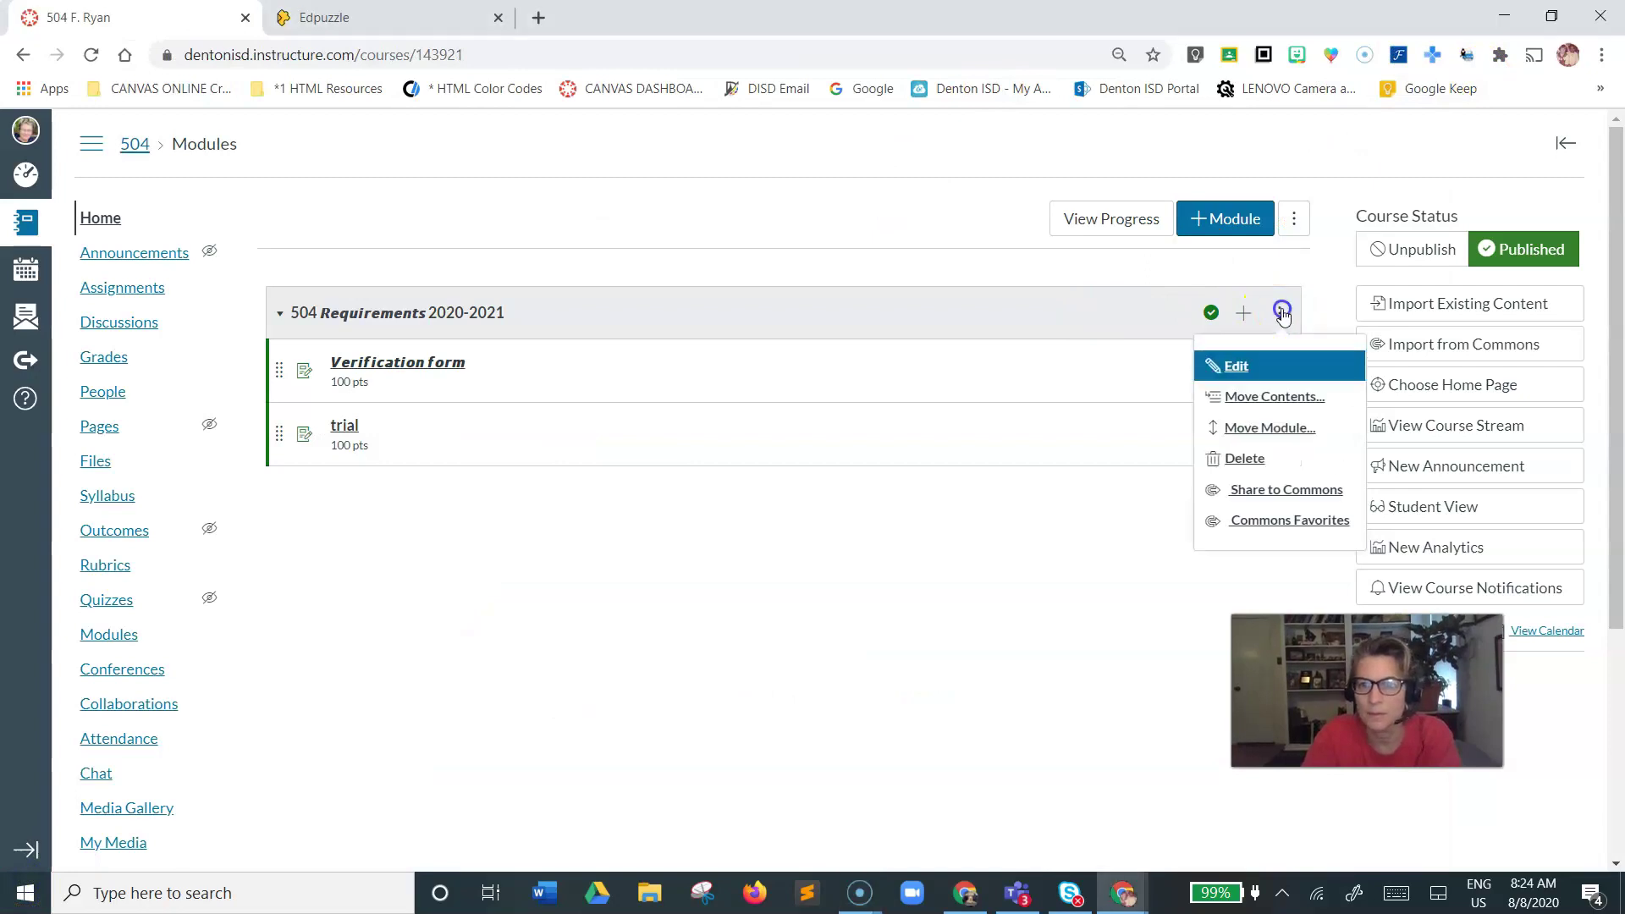
pyautogui.click(1255, 369)
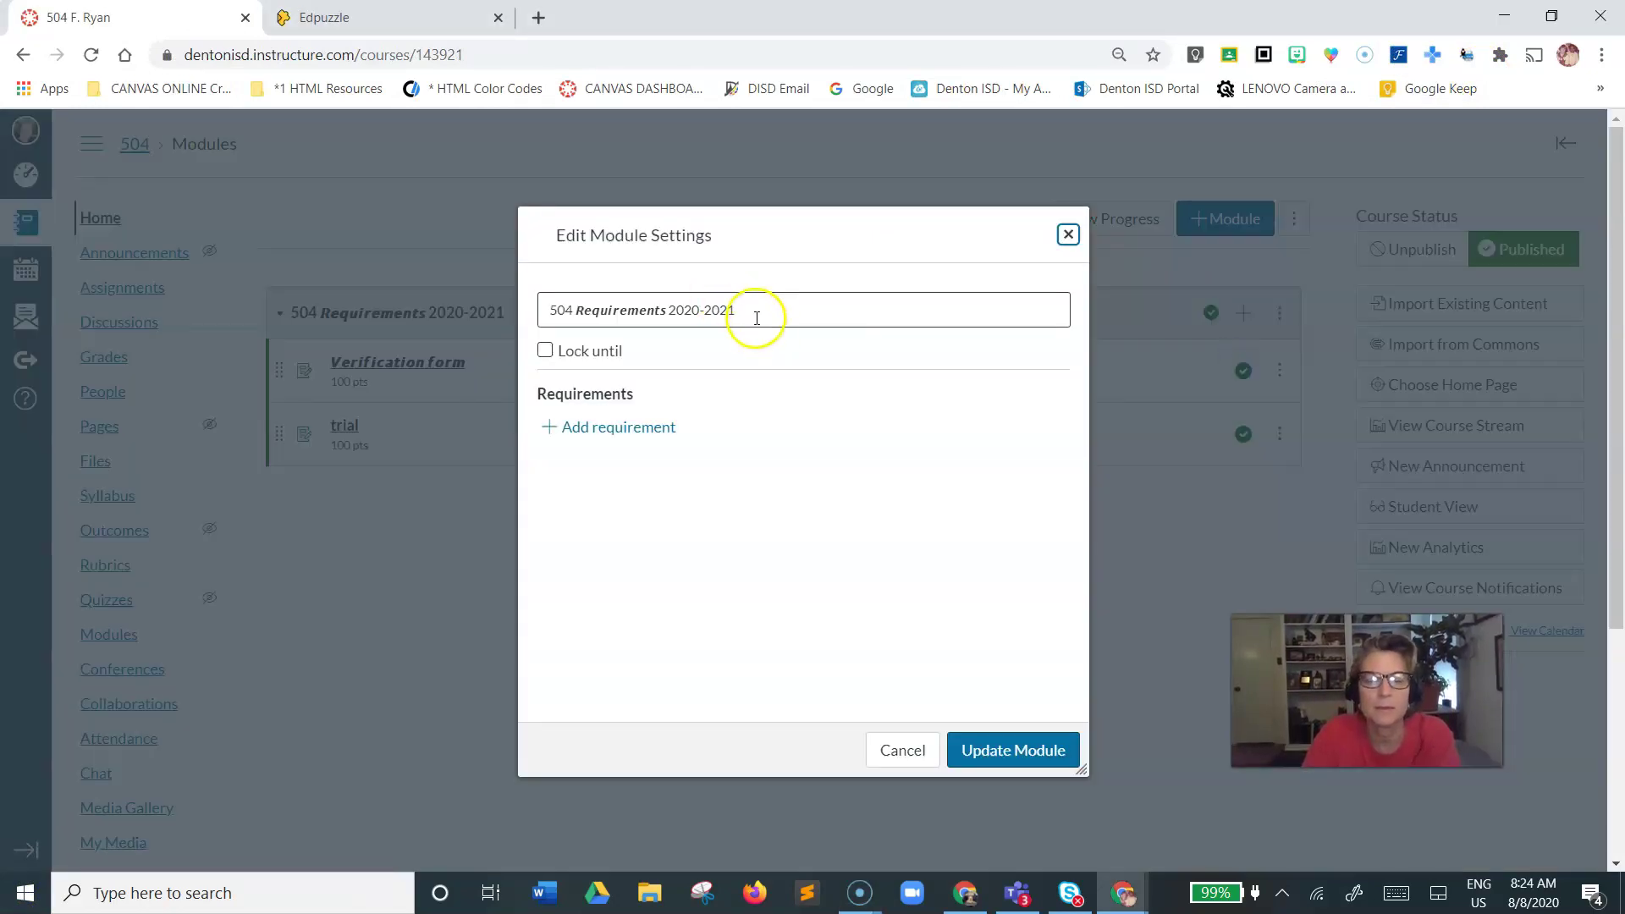
pyautogui.moveTo(758, 310); pyautogui.dragTo(476, 317)
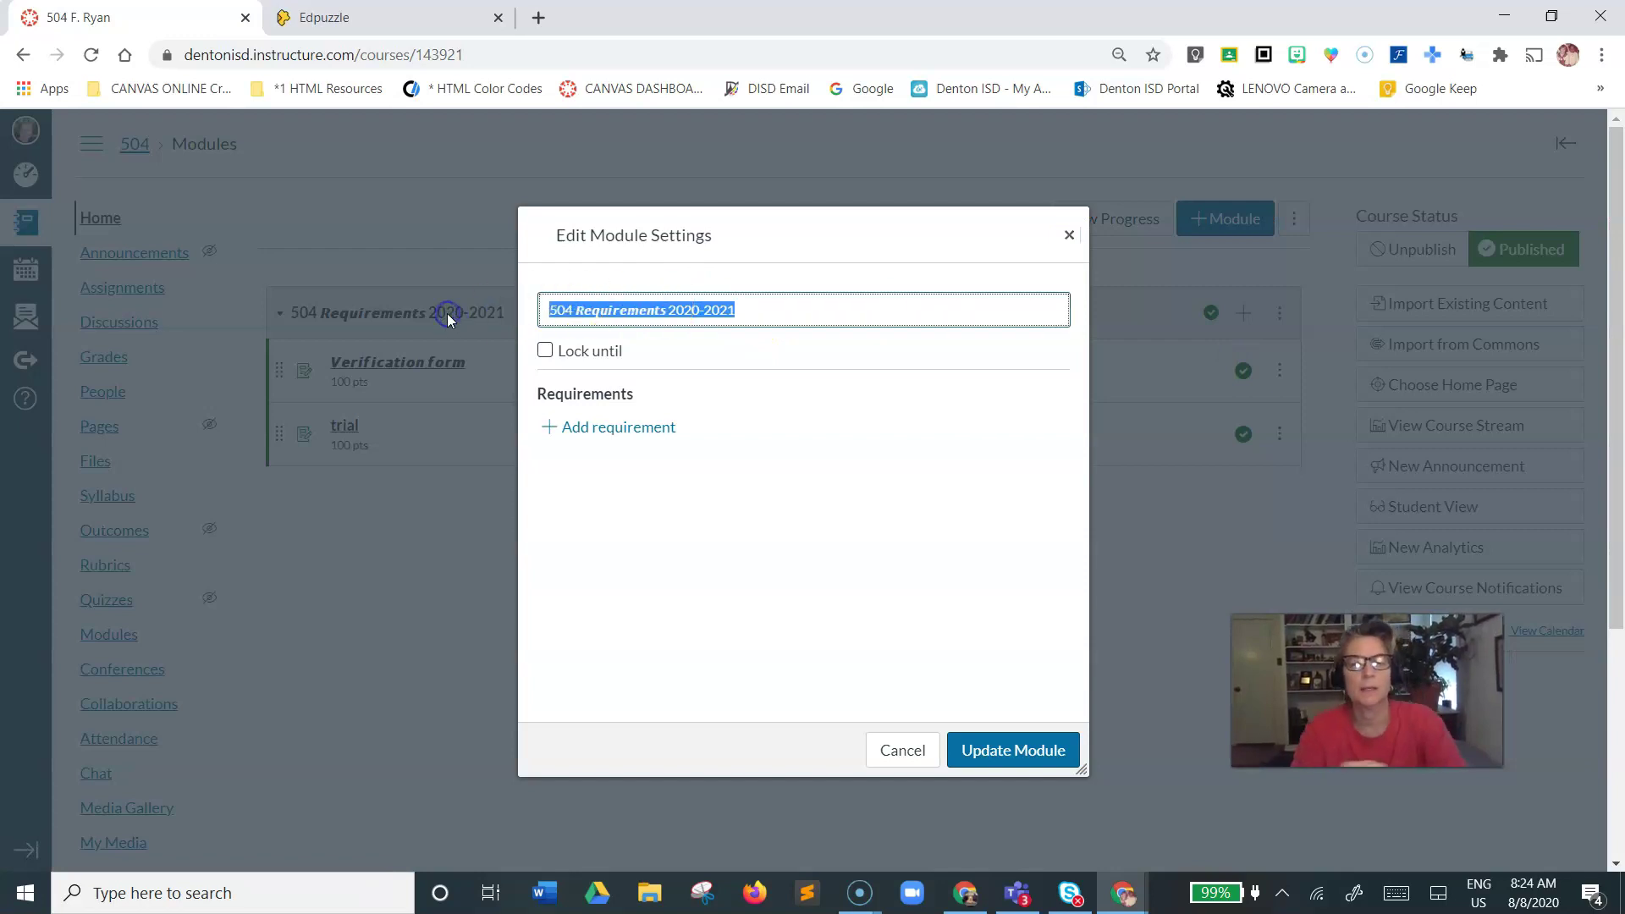
pyautogui.click(758, 308)
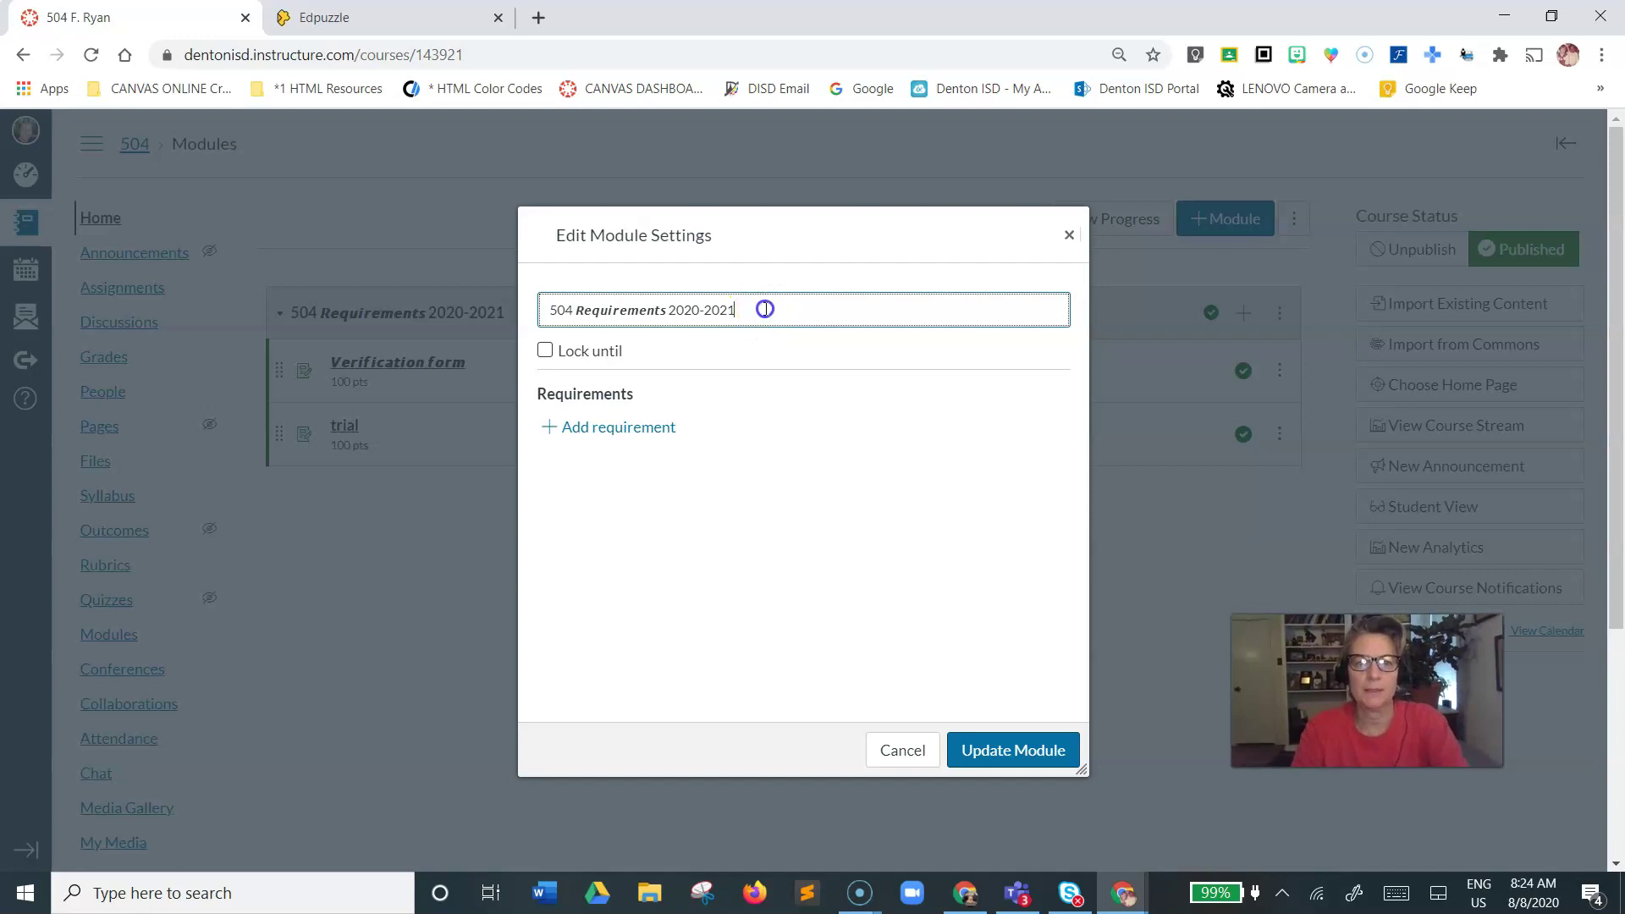
pyautogui.moveTo(765, 309); pyautogui.dragTo(466, 319)
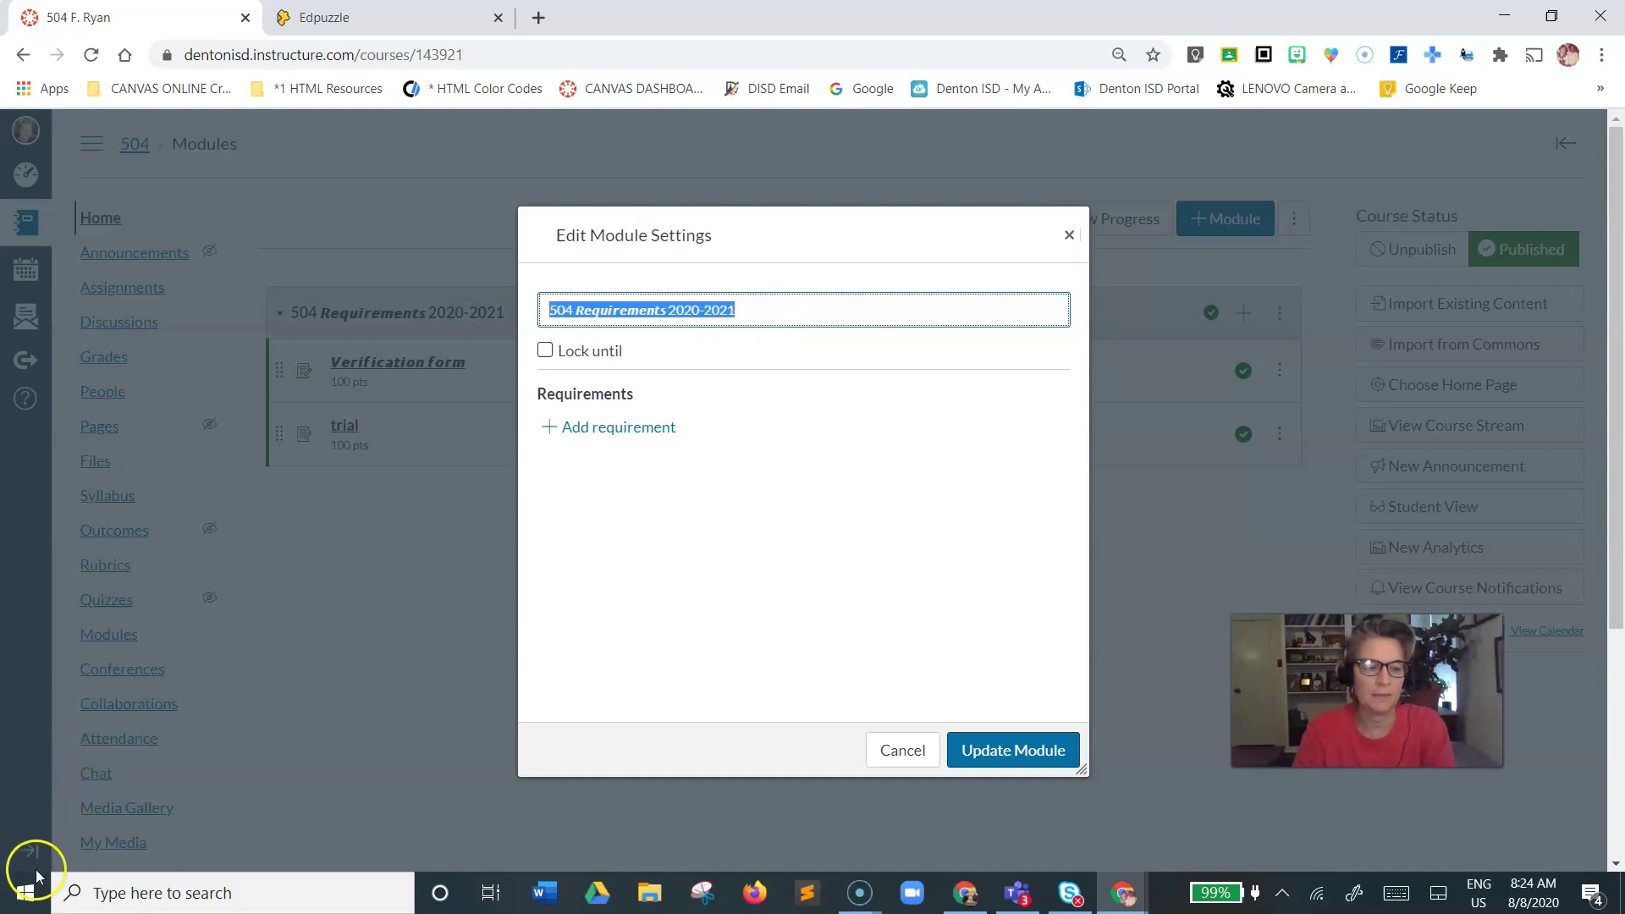
pyautogui.click(1070, 235)
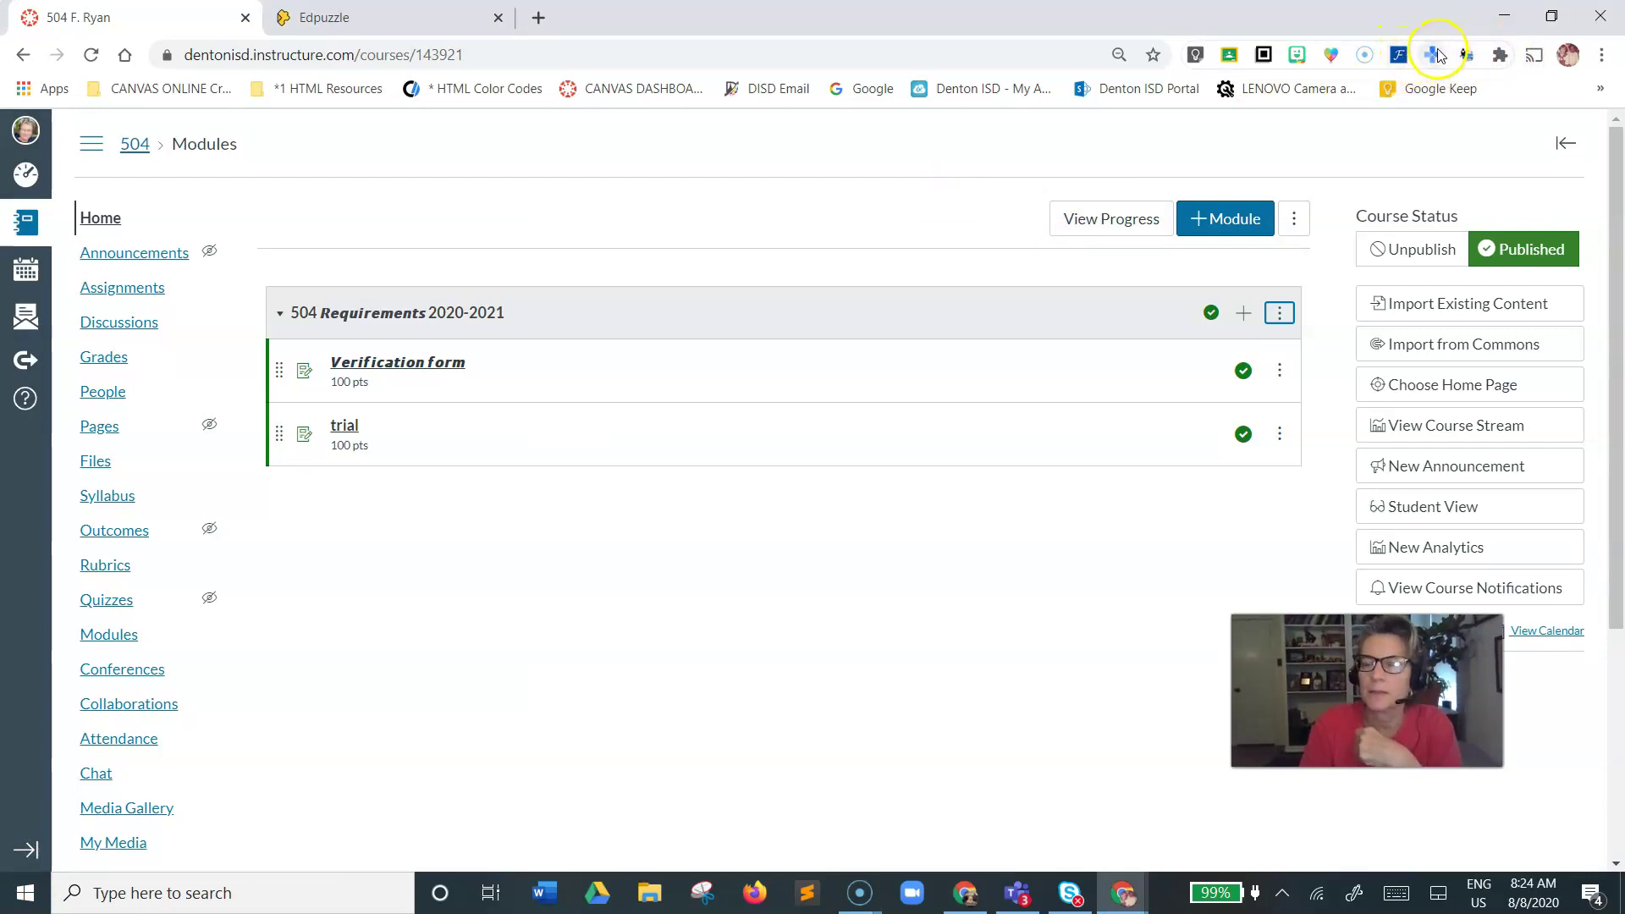
# Generate styles for '504 requirements' and copy the white-on-black boxed capitals version
pyautogui.click(1400, 56)
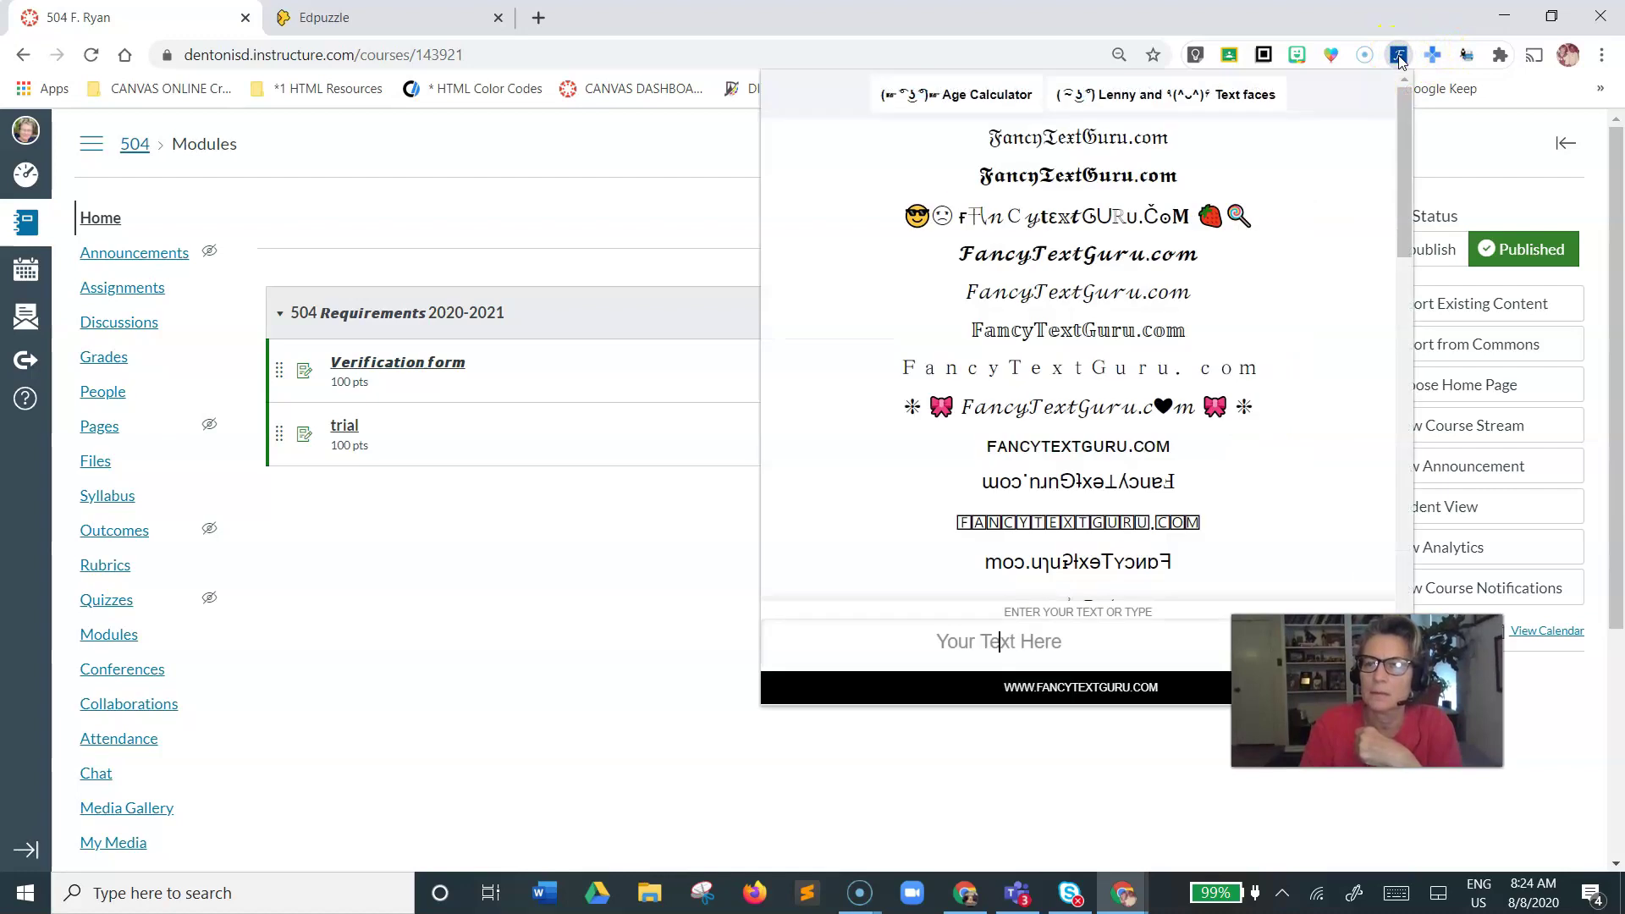
pyautogui.click(1037, 650)
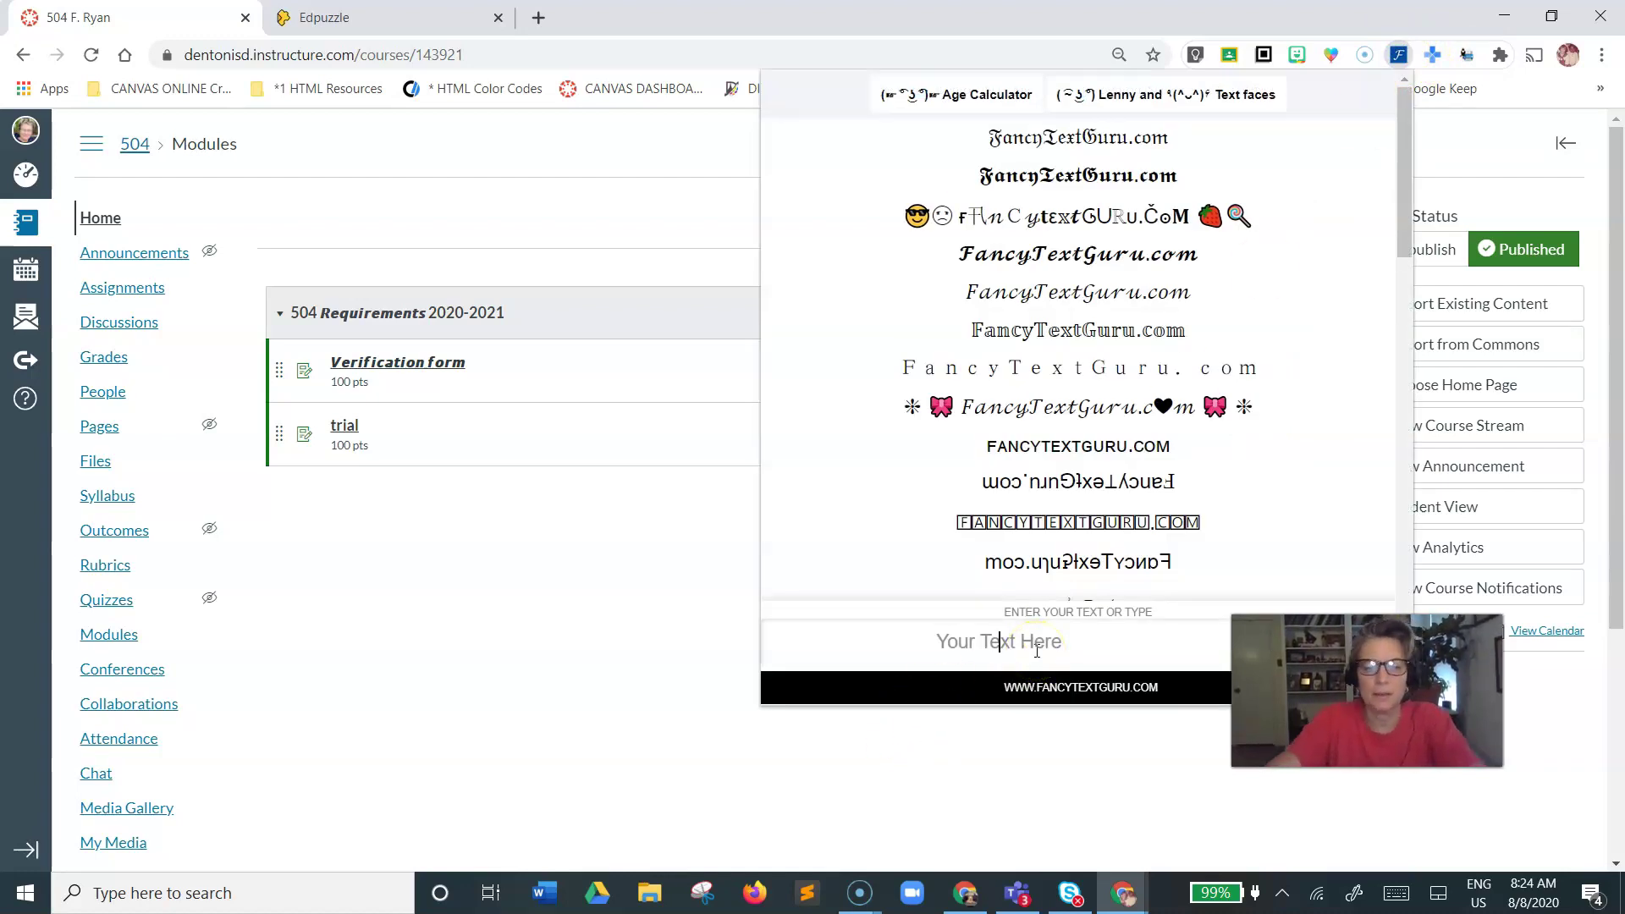
pyautogui.write('504 requ')
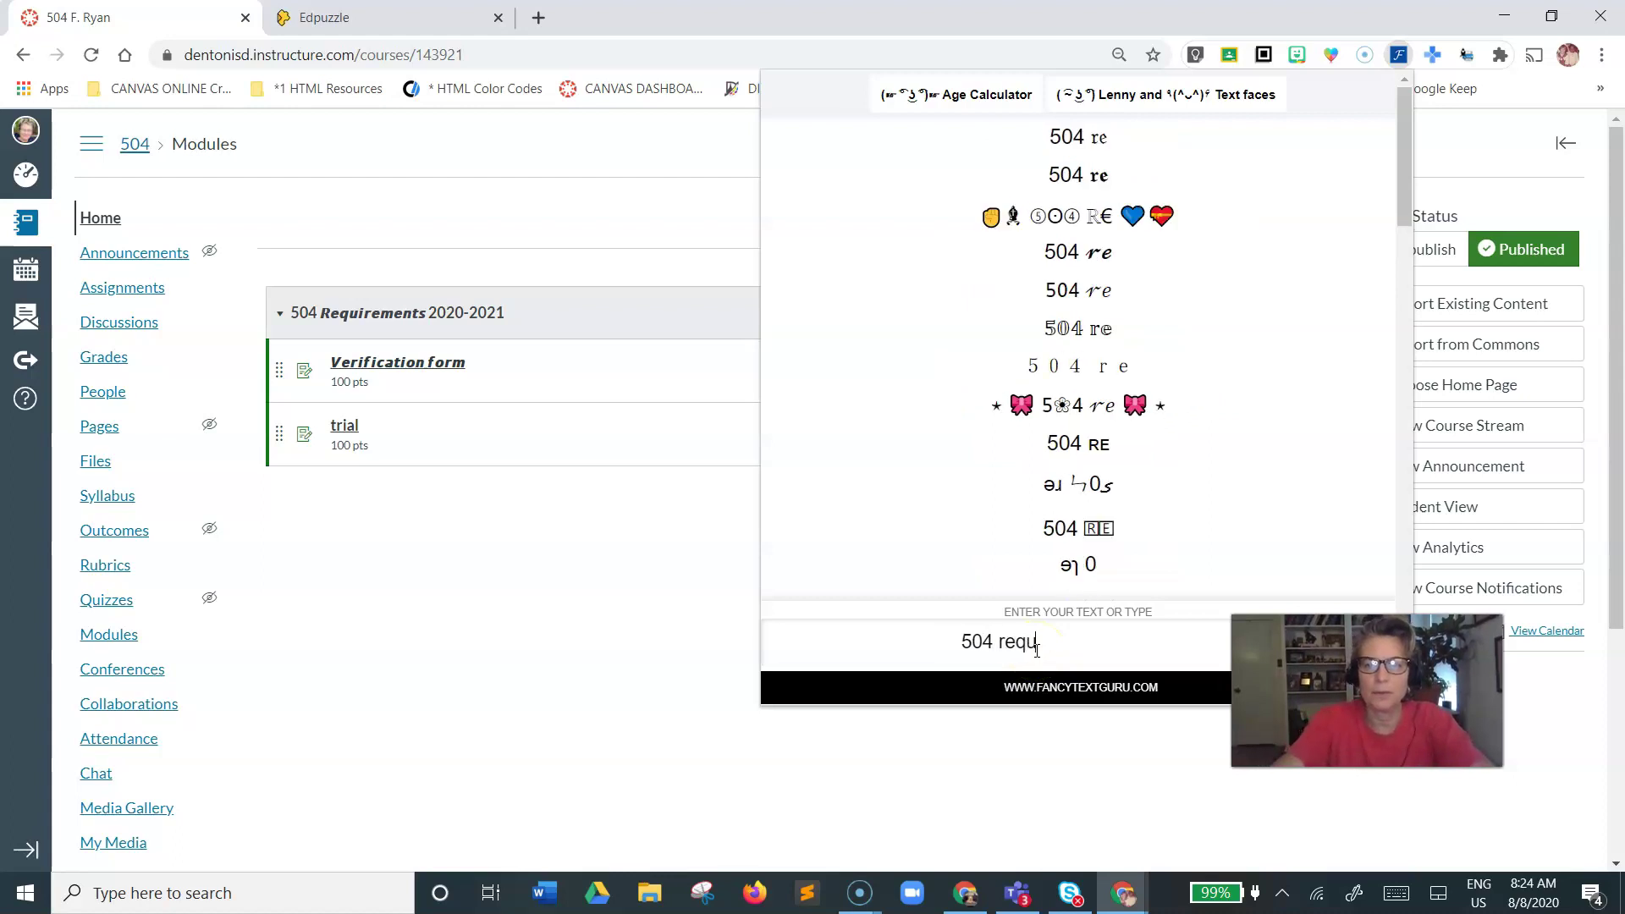
pyautogui.write('irements')
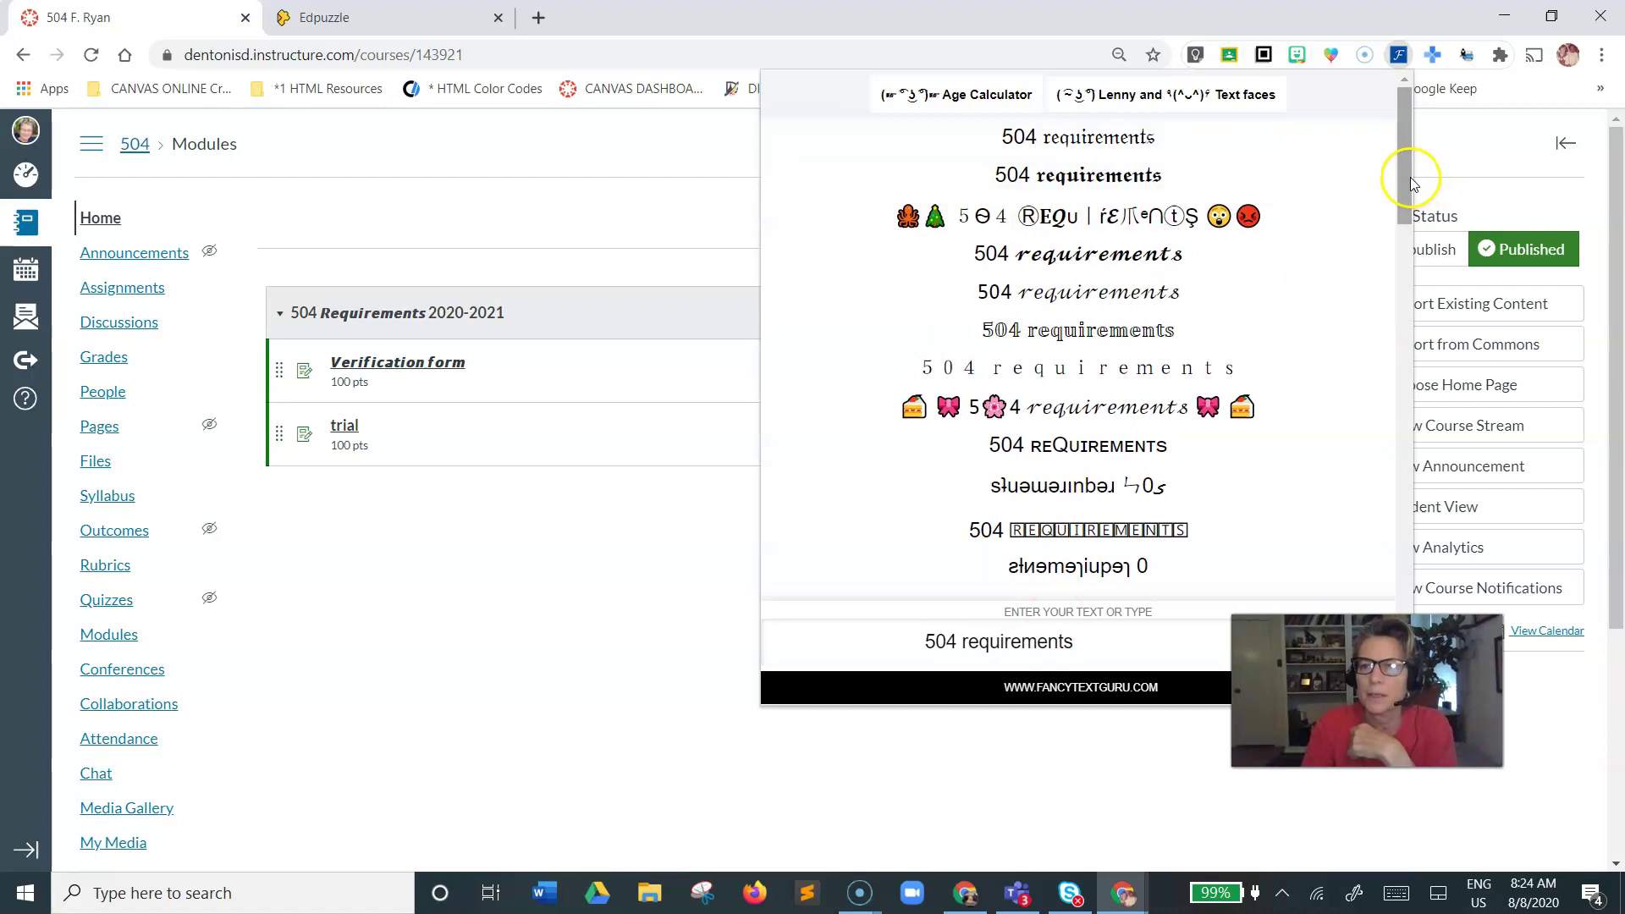
pyautogui.moveTo(1407, 178); pyautogui.dragTo(1405, 229)
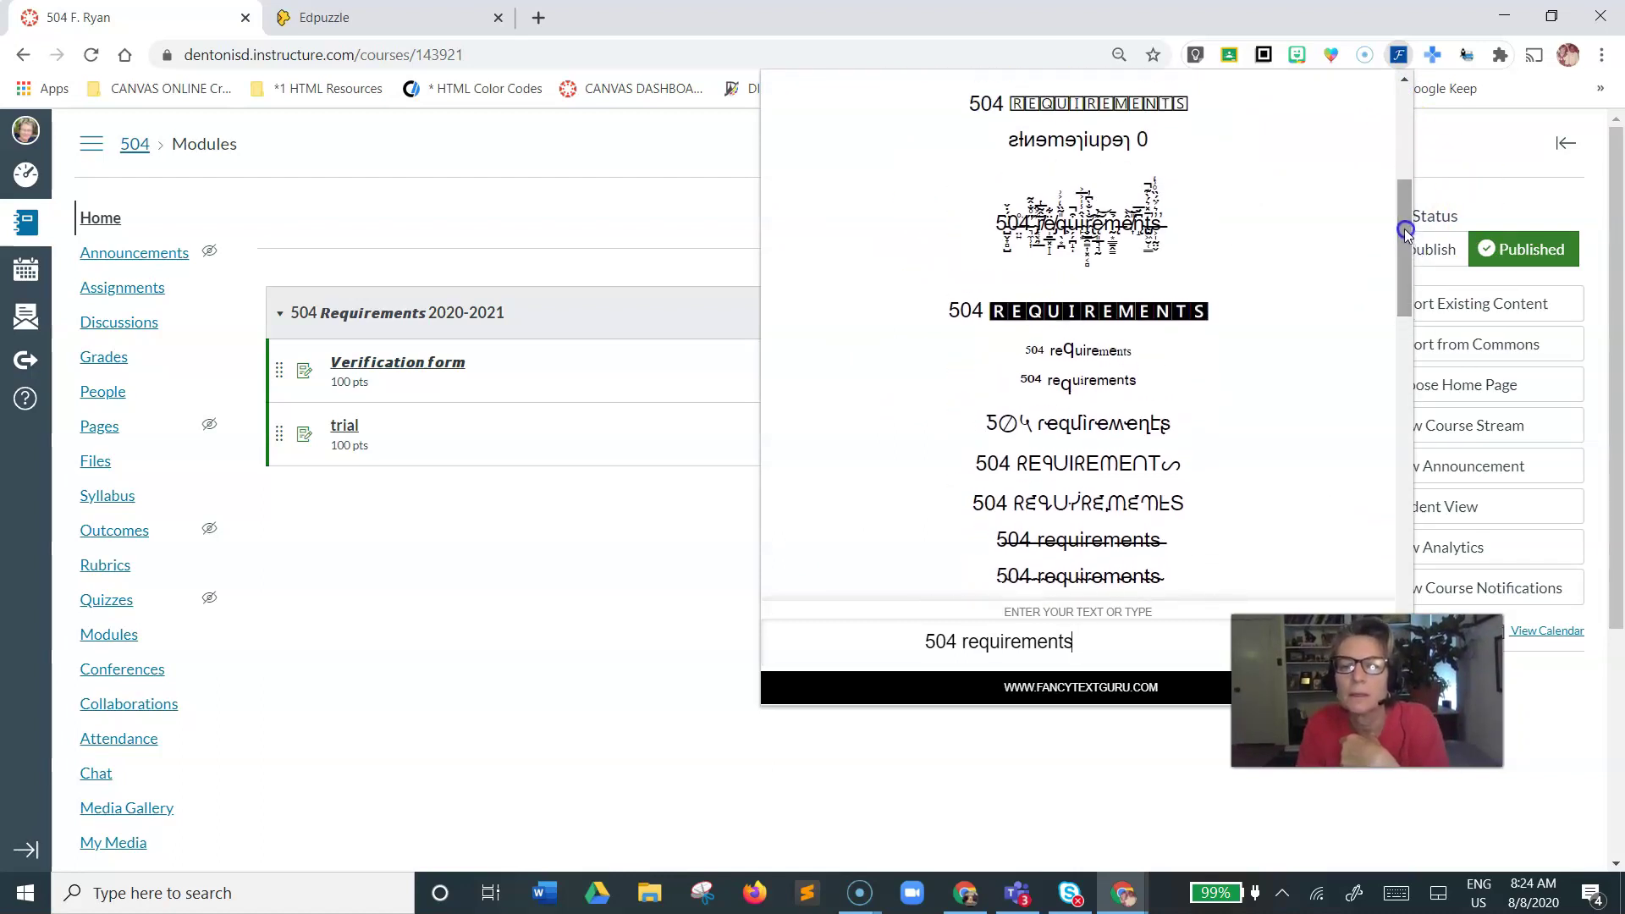
pyautogui.click(1098, 317)
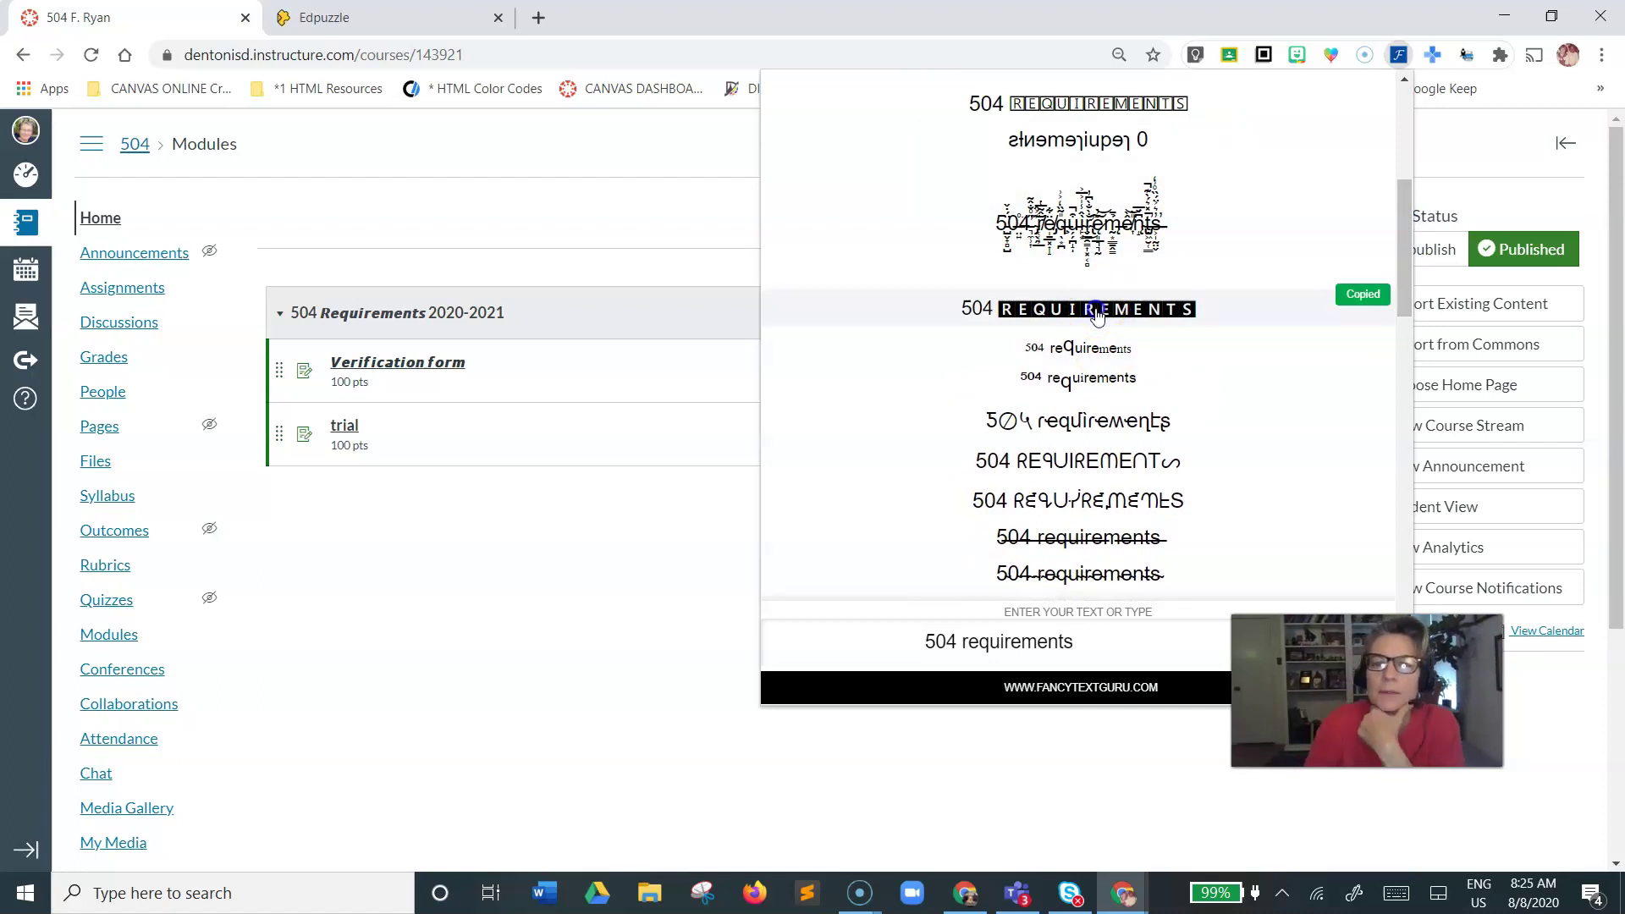
pyautogui.click(664, 330)
pyautogui.click(1280, 313)
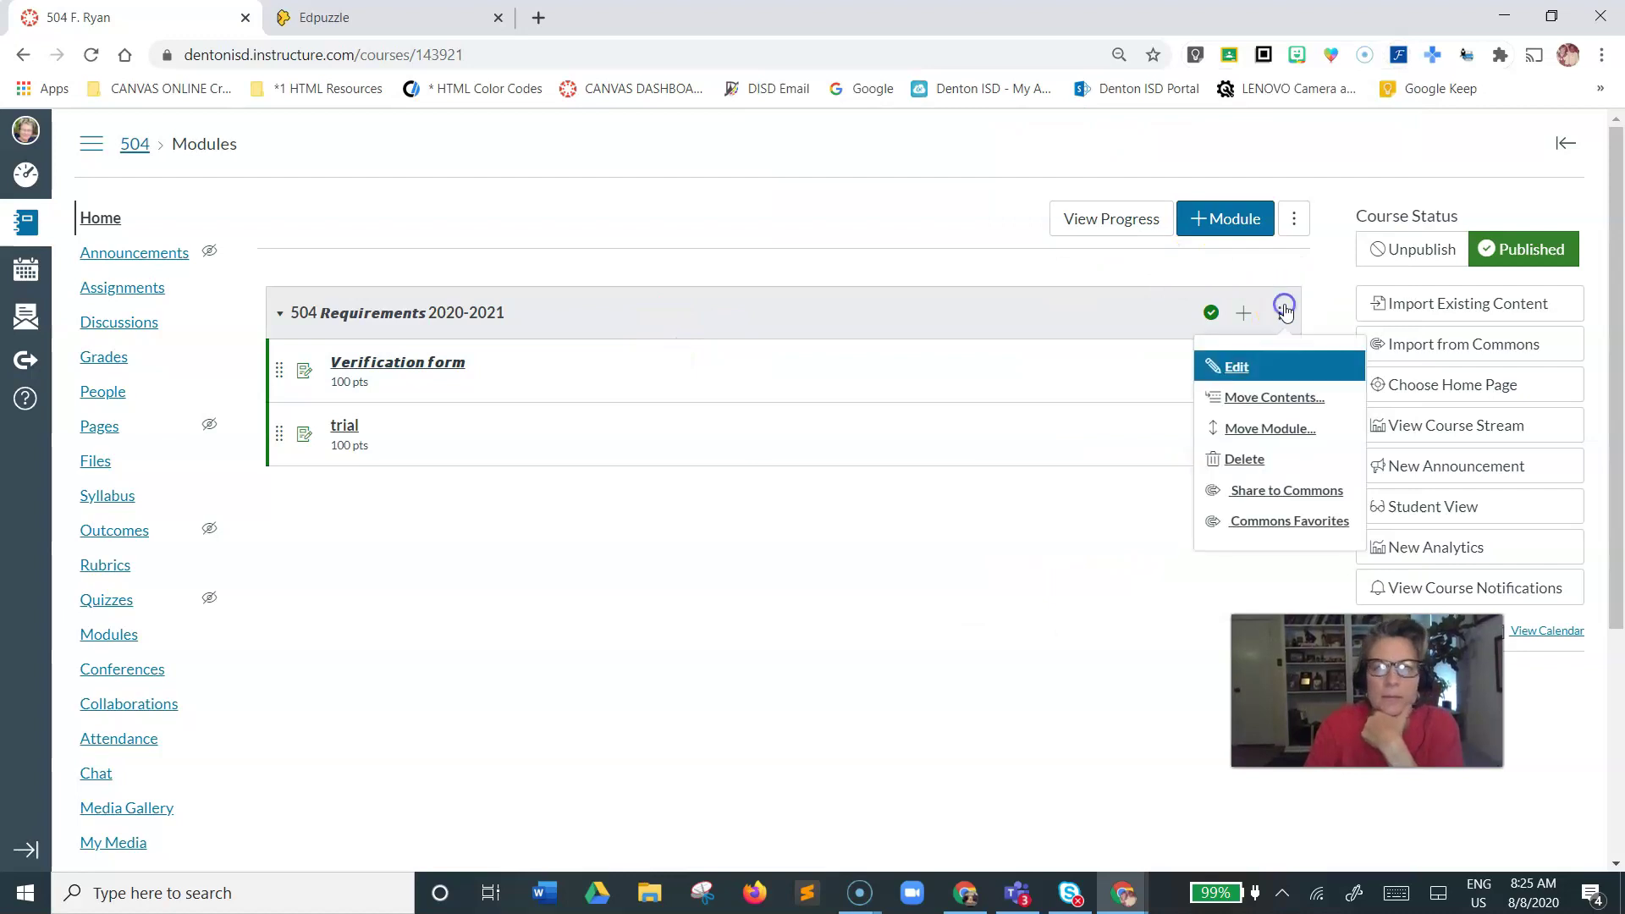
# Replace the module name with the pasted boxed-letter '504 REQUIREMENTS' and update the module
pyautogui.click(1236, 366)
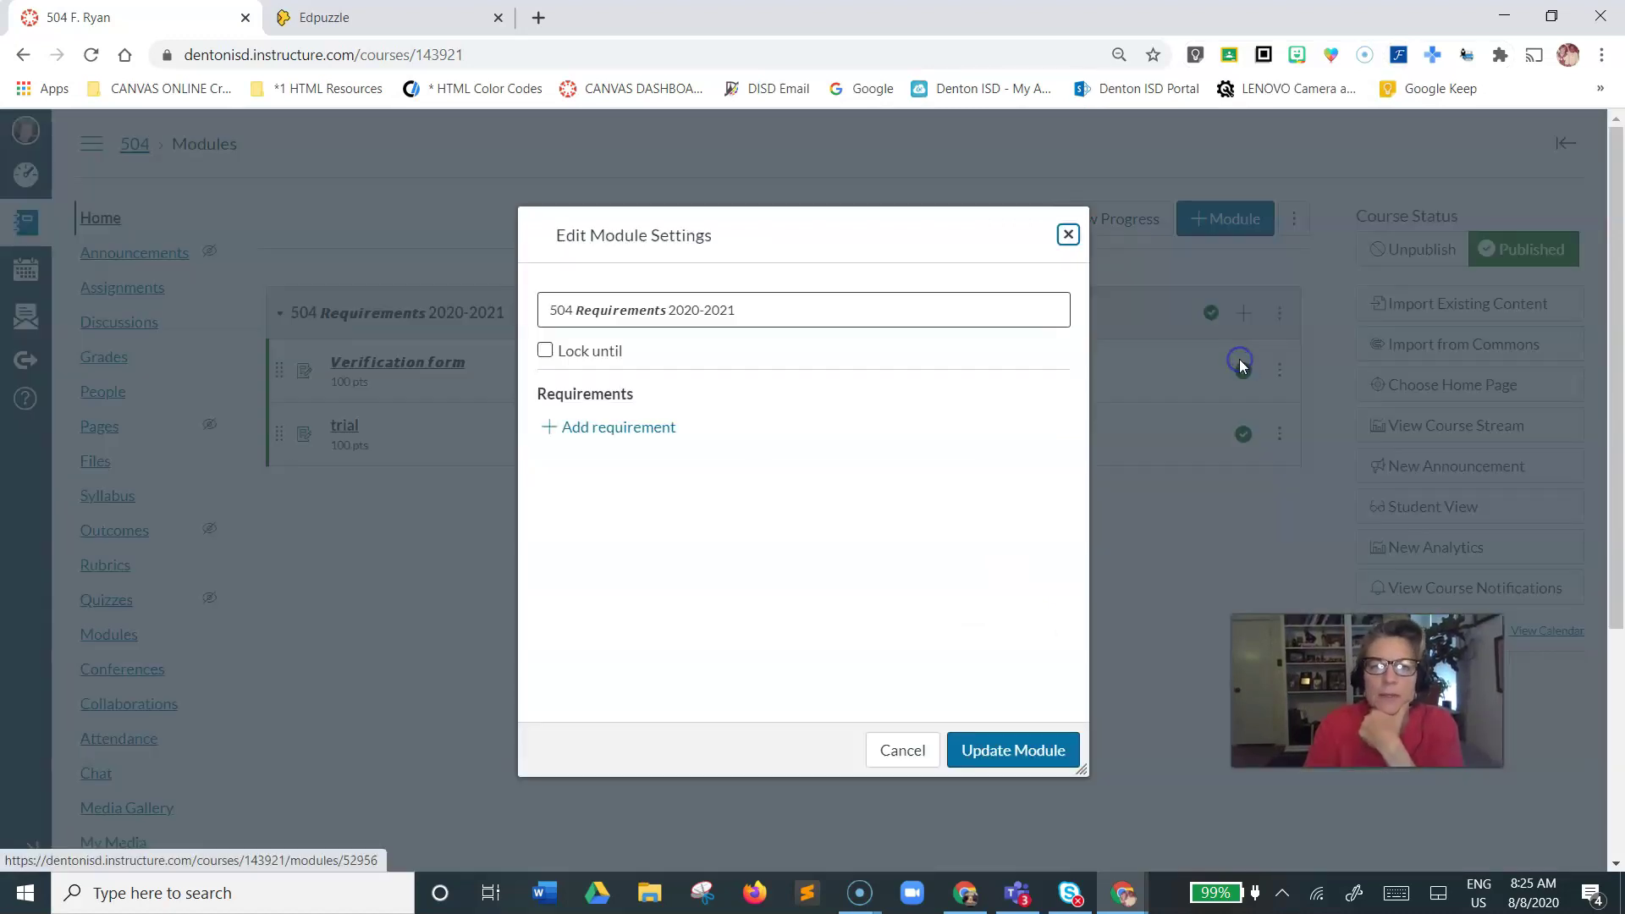
pyautogui.moveTo(749, 312); pyautogui.dragTo(419, 292)
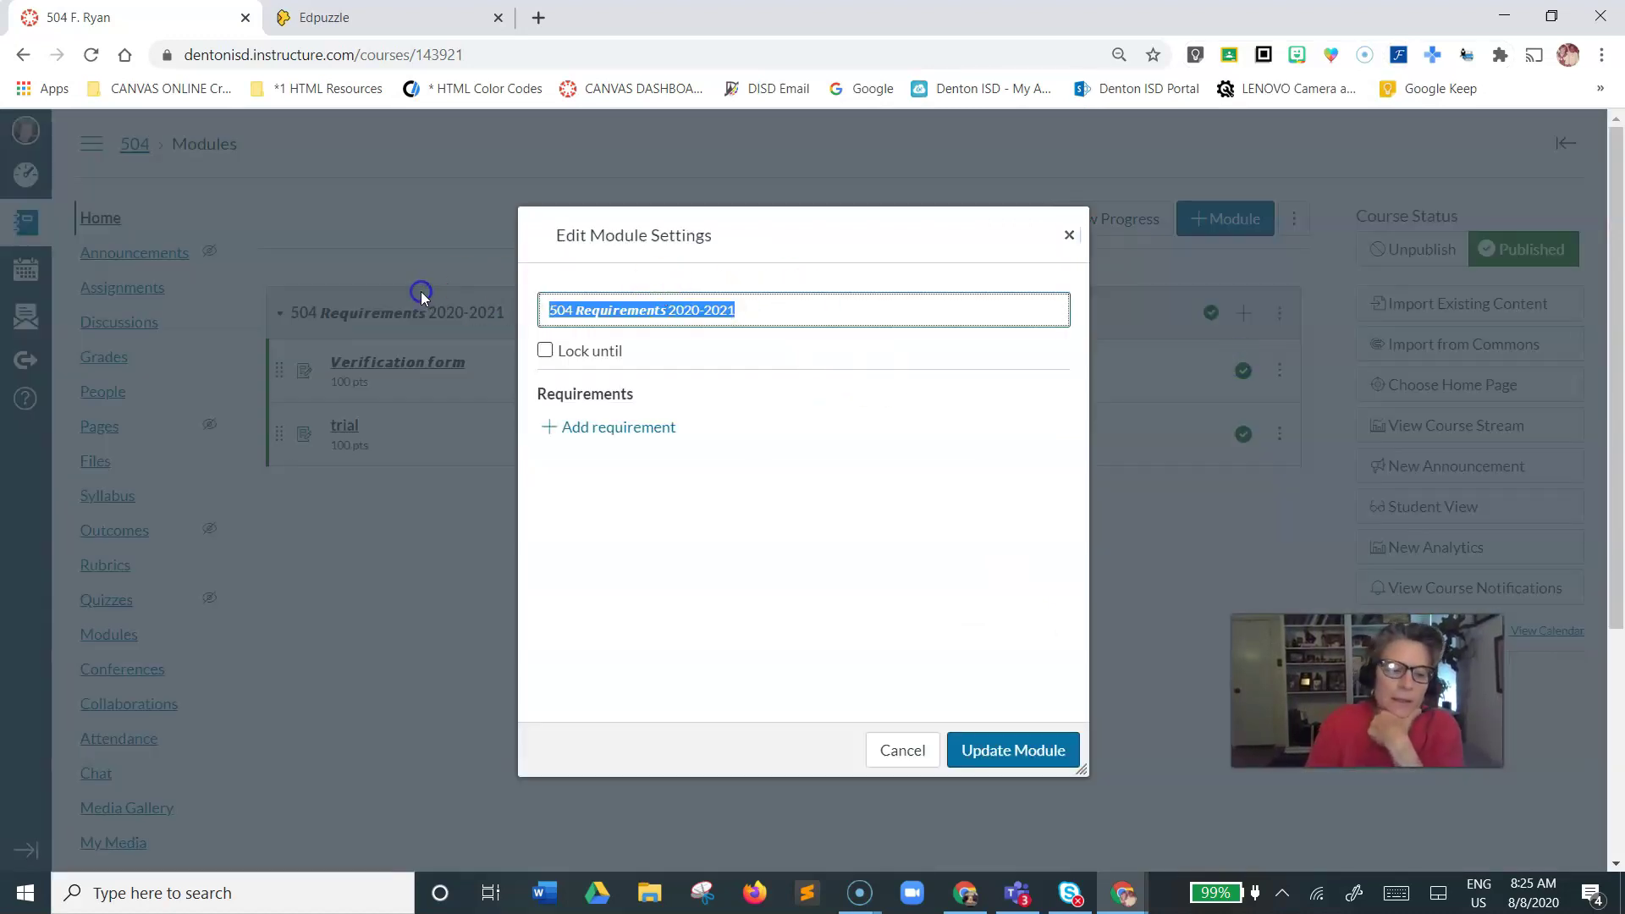
pyautogui.hotkey('ctrl', 'v')
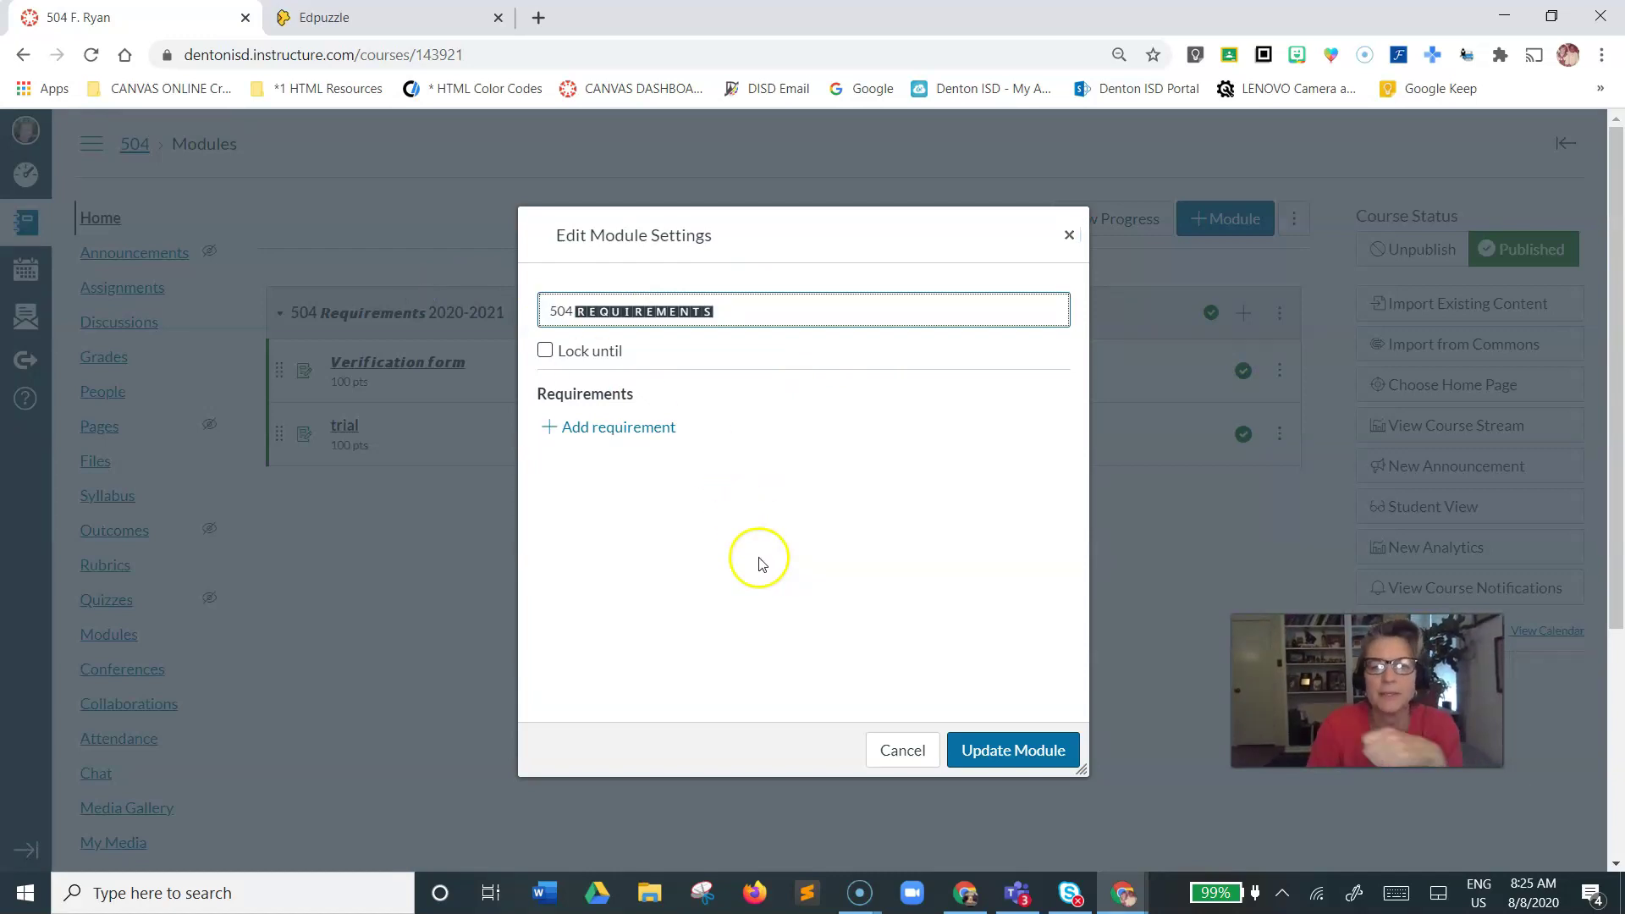
pyautogui.click(1009, 752)
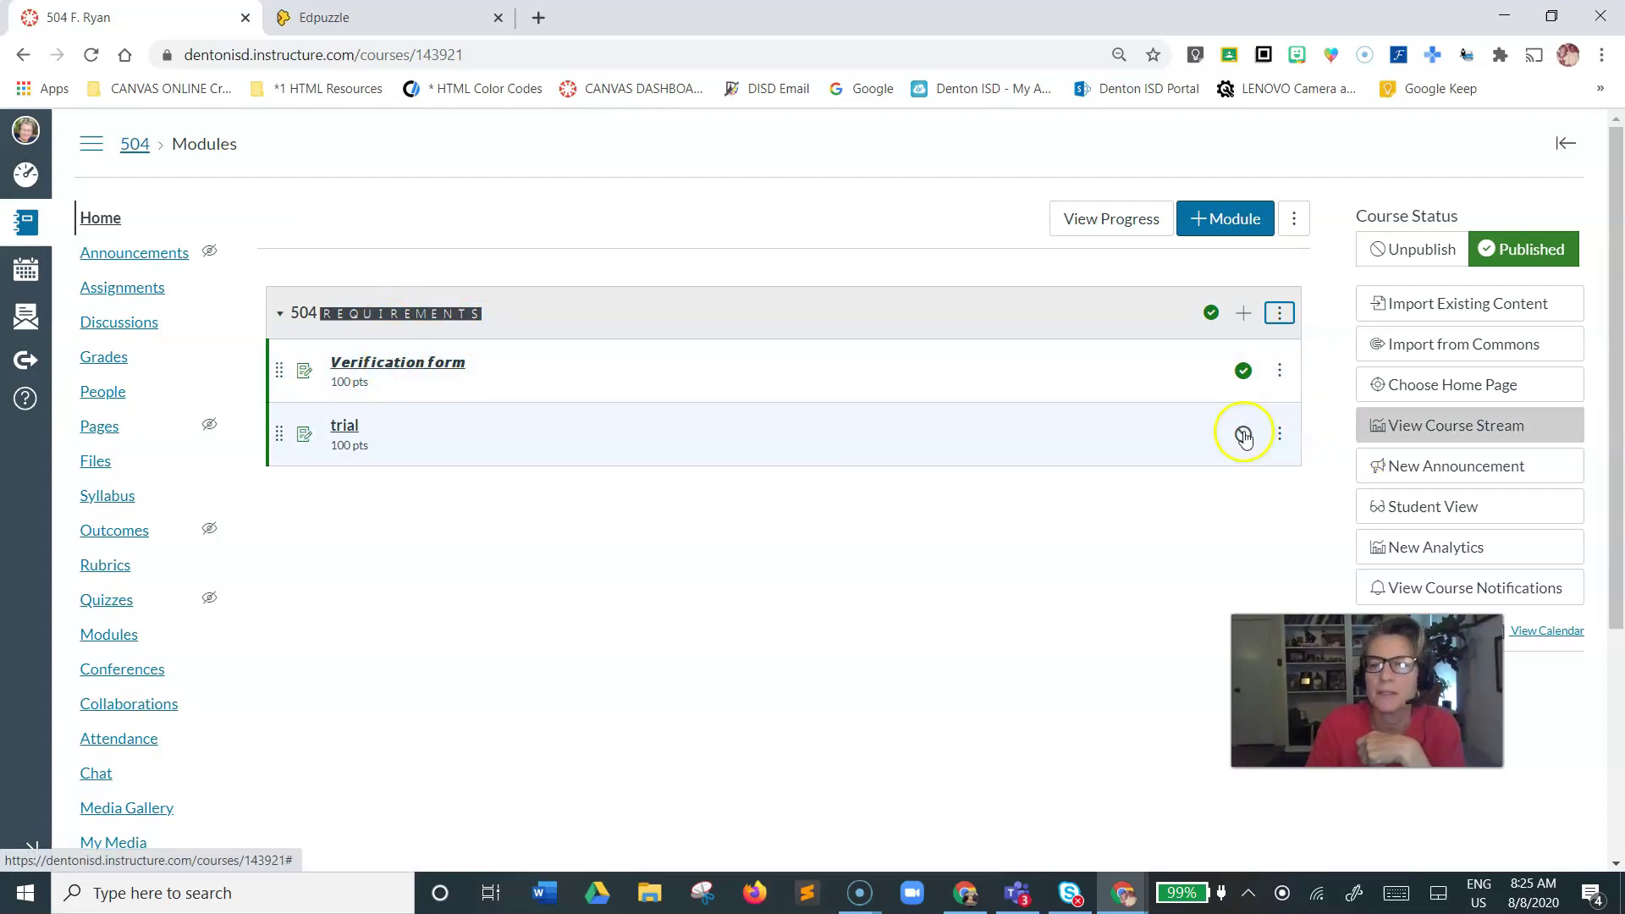
pyautogui.click(1281, 435)
pyautogui.click(1248, 529)
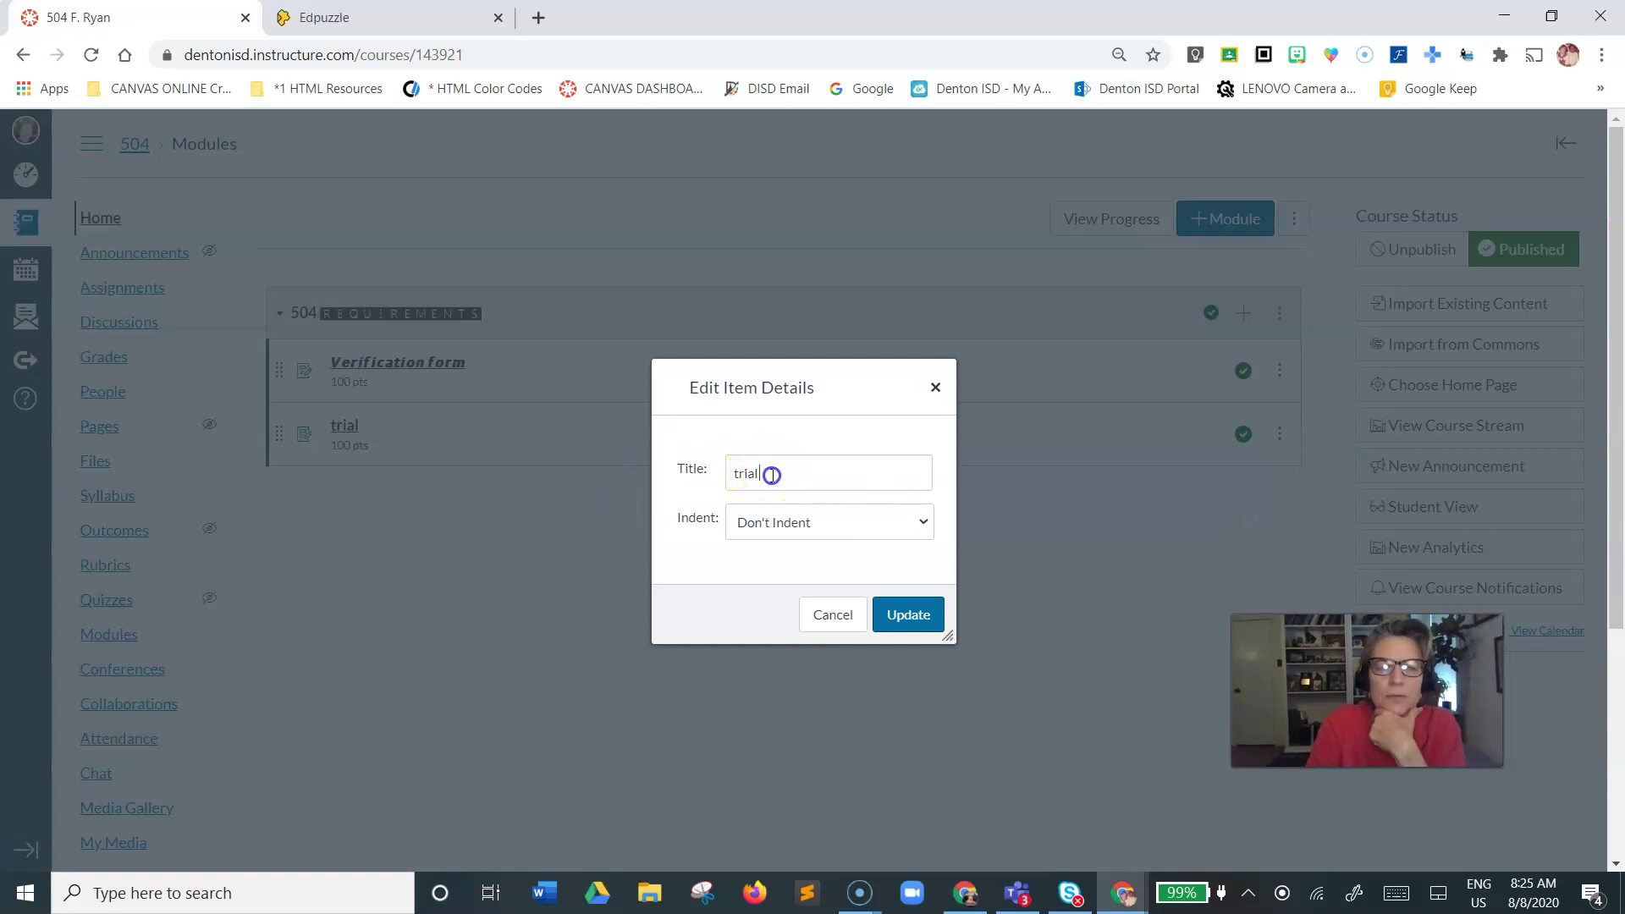
pyautogui.moveTo(771, 475); pyautogui.dragTo(648, 486)
pyautogui.write('c')
pyautogui.click(833, 615)
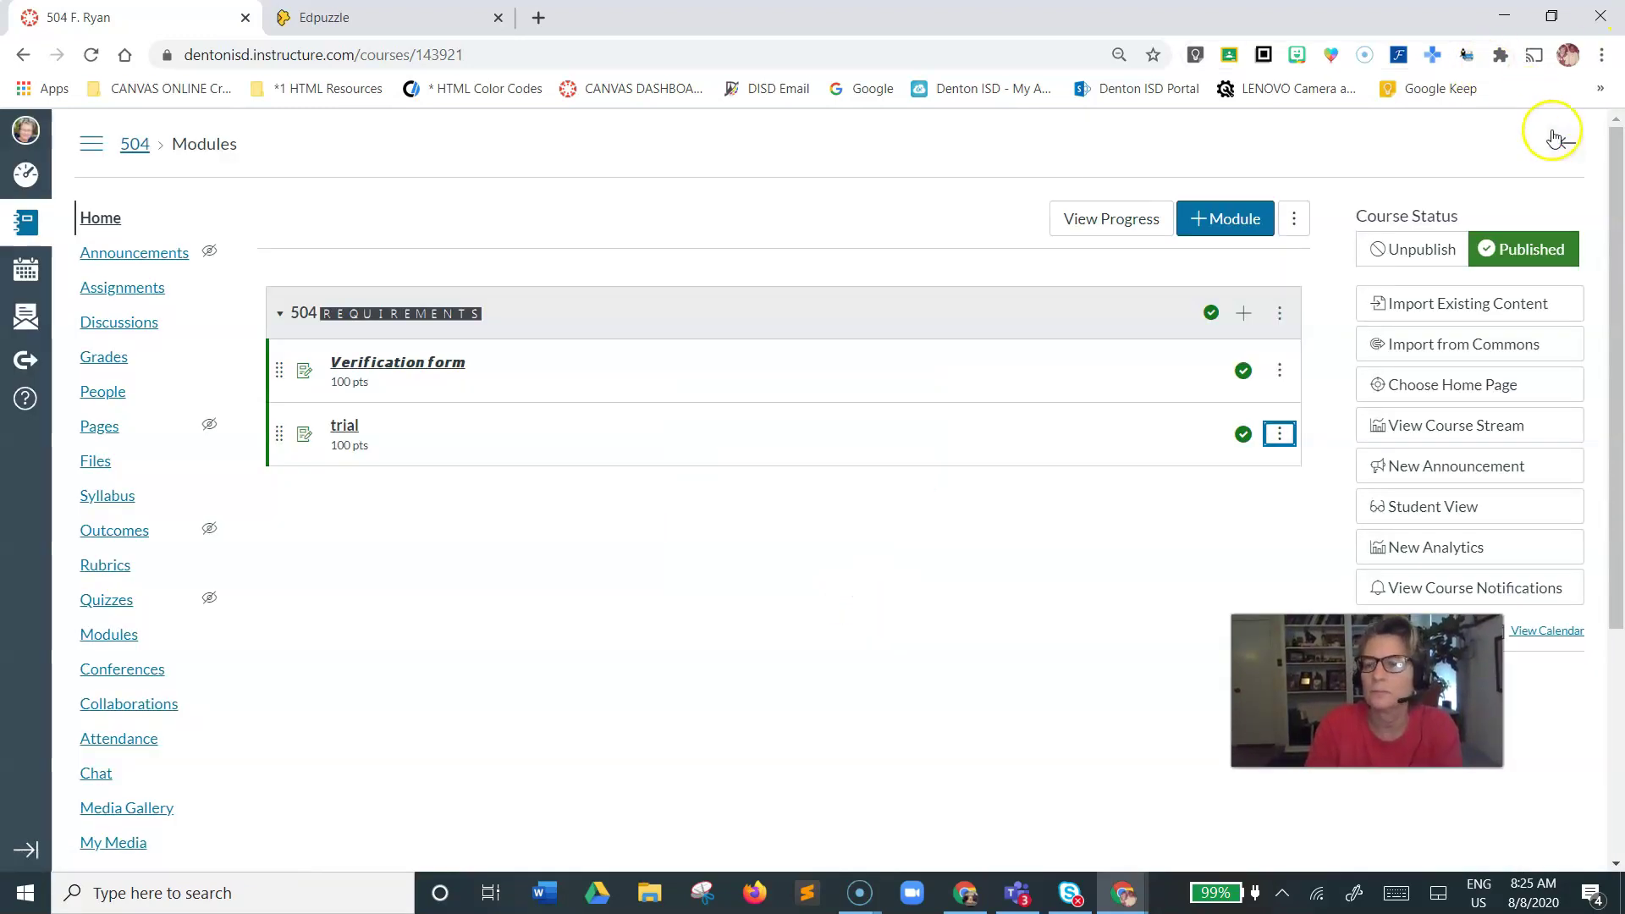
# Copy the boxed-letter rendering of 'This is a test for demo' from Fancy Text Guru
pyautogui.click(1400, 56)
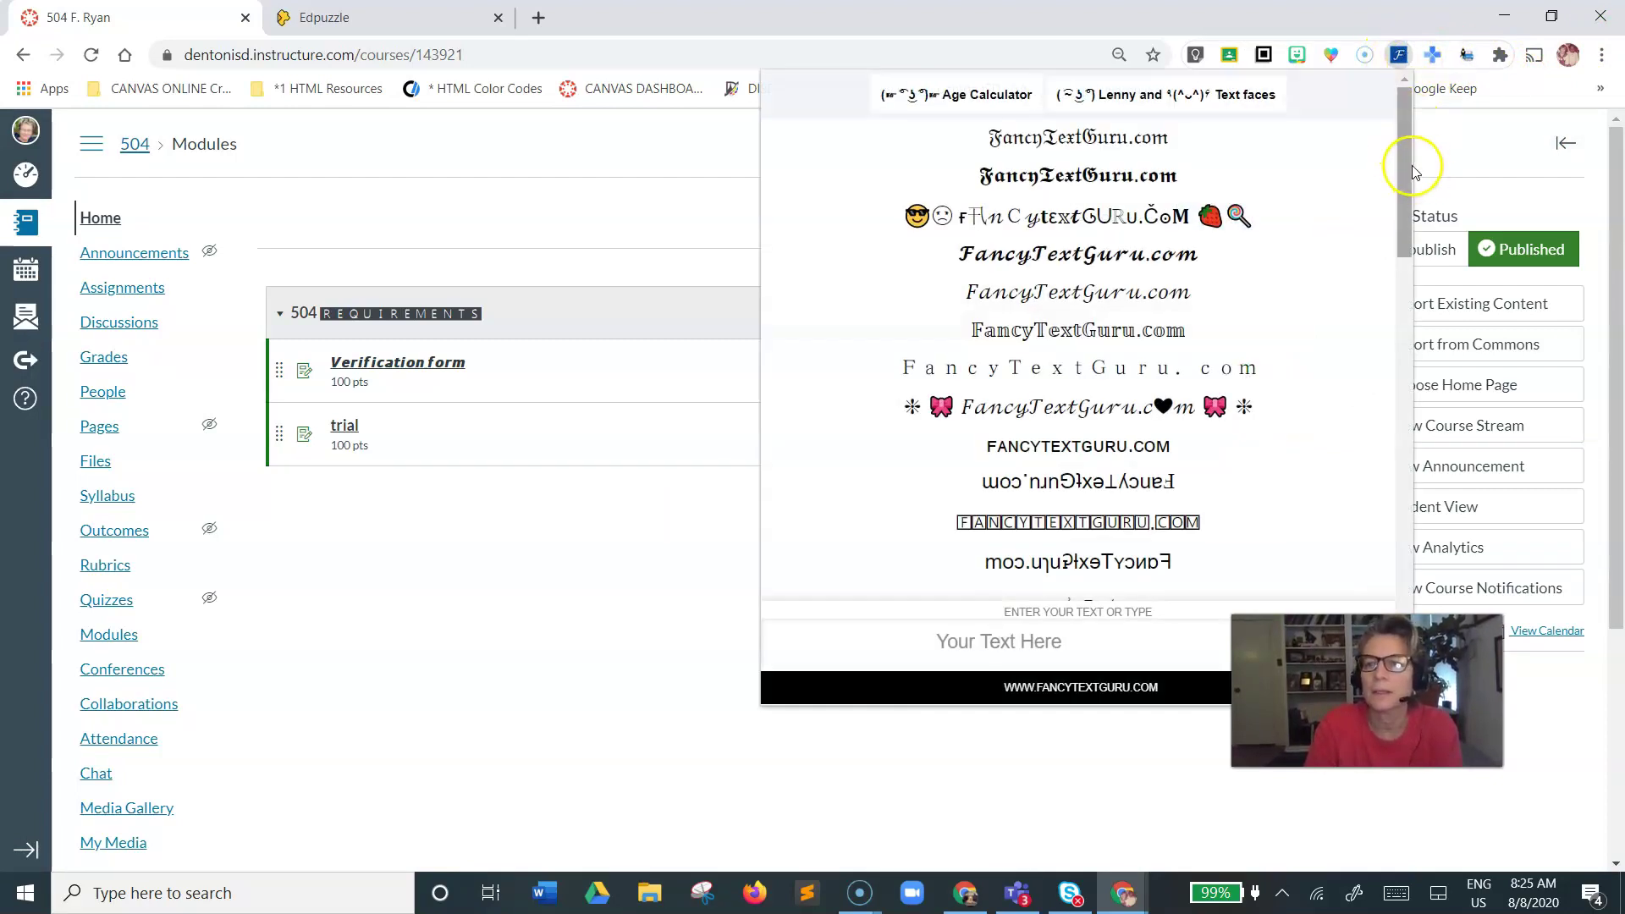
pyautogui.moveTo(1403, 165); pyautogui.dragTo(1382, 276)
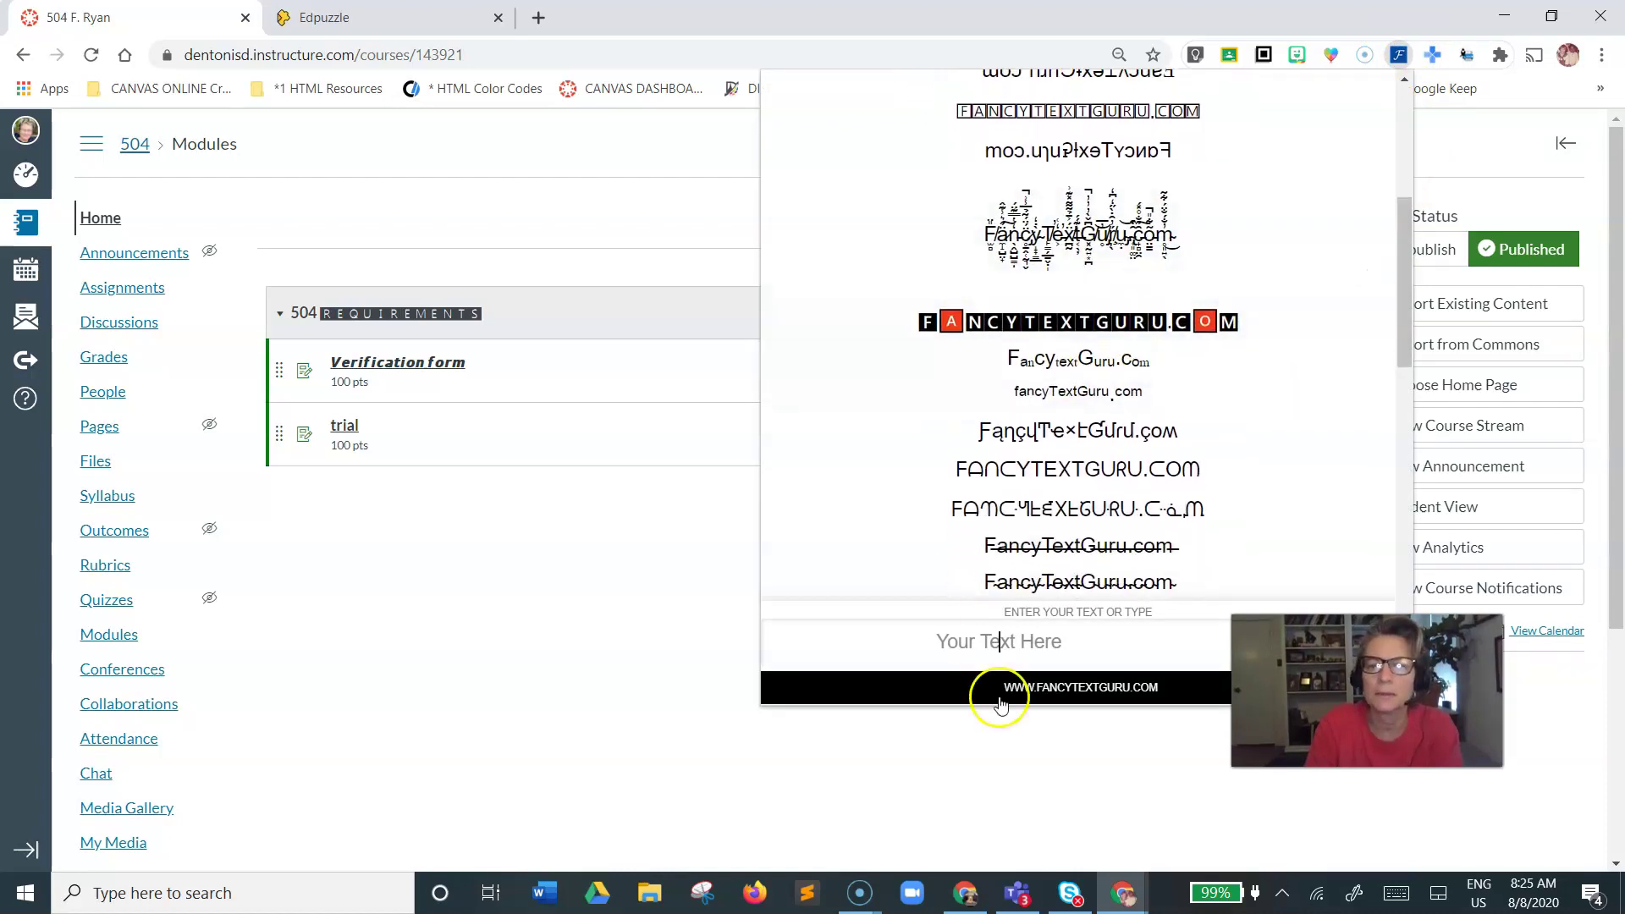
pyautogui.write('Th')
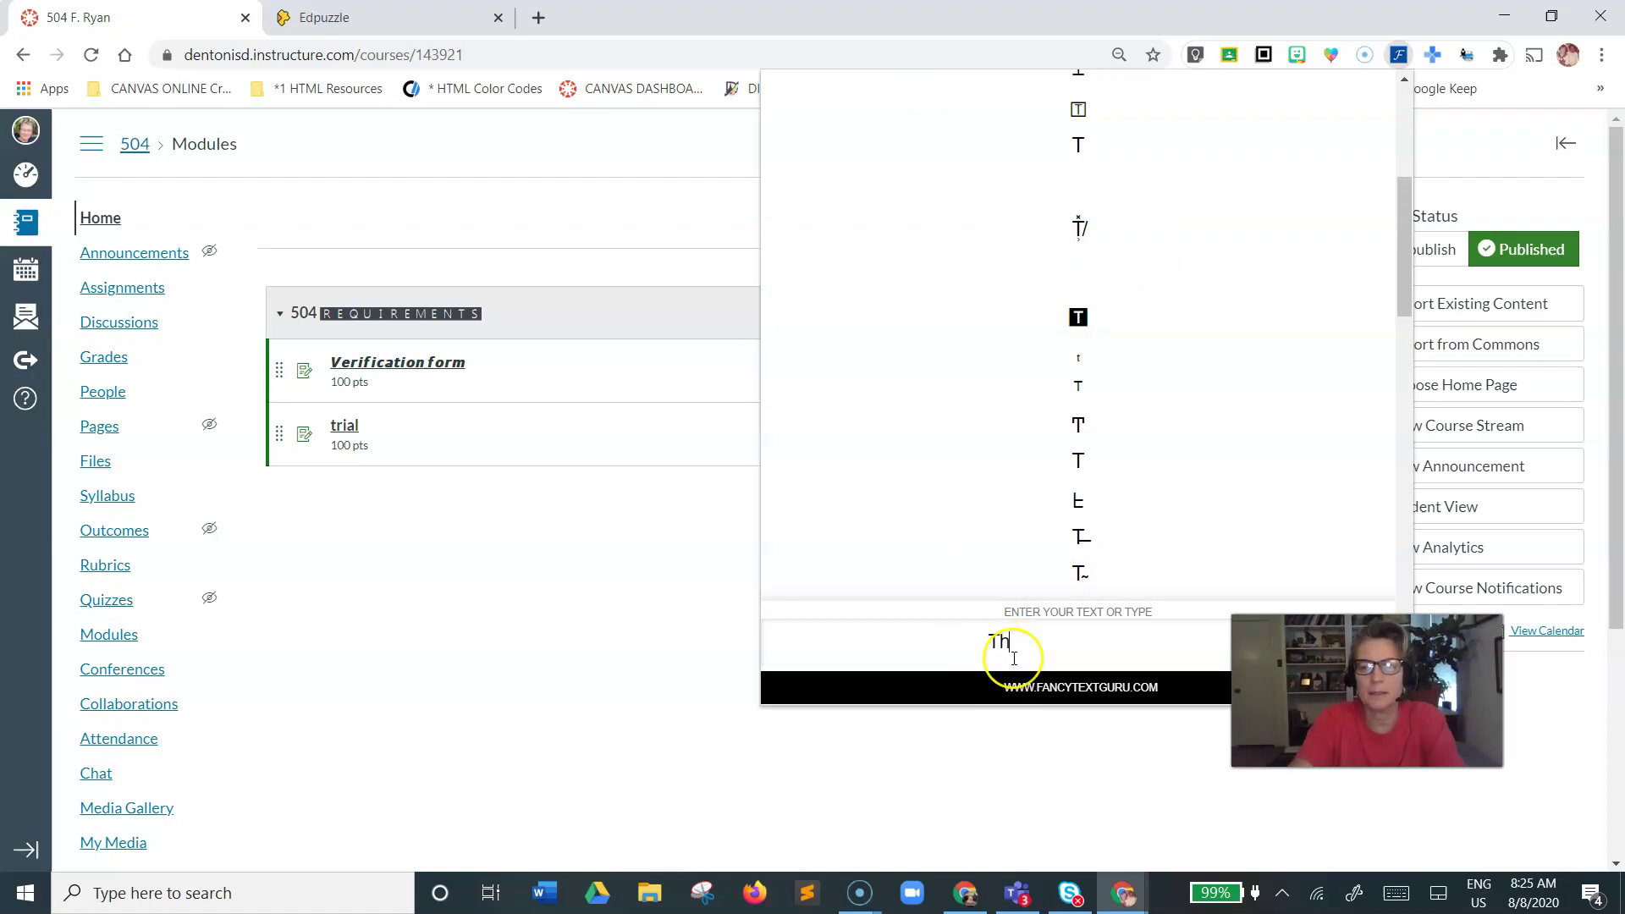
pyautogui.write('is is ')
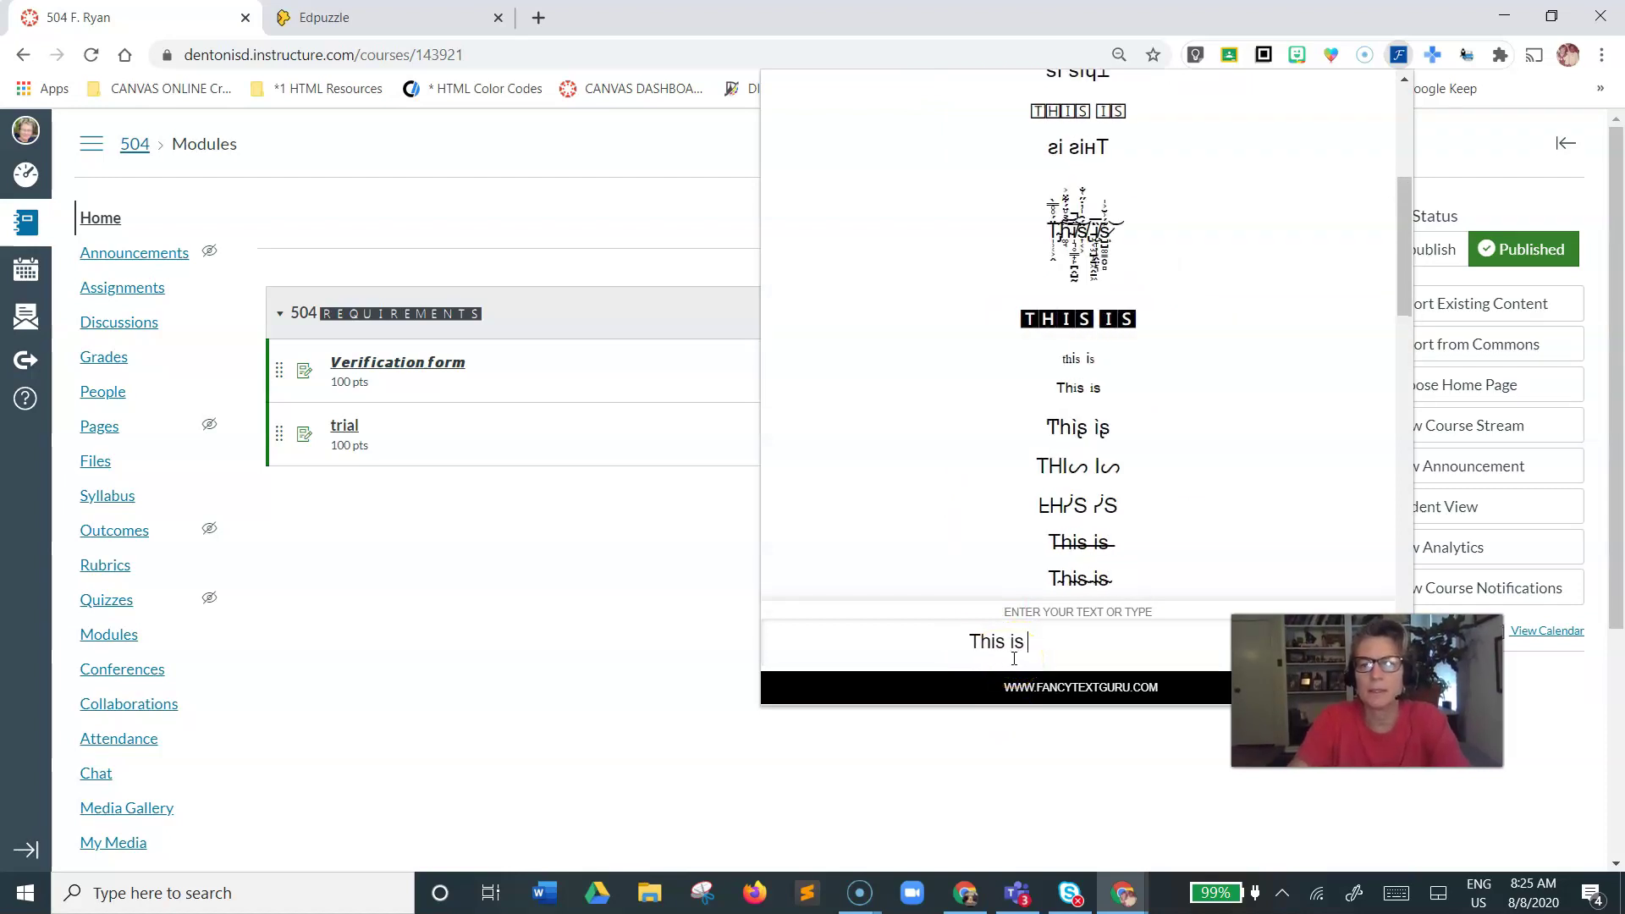
pyautogui.write('a test')
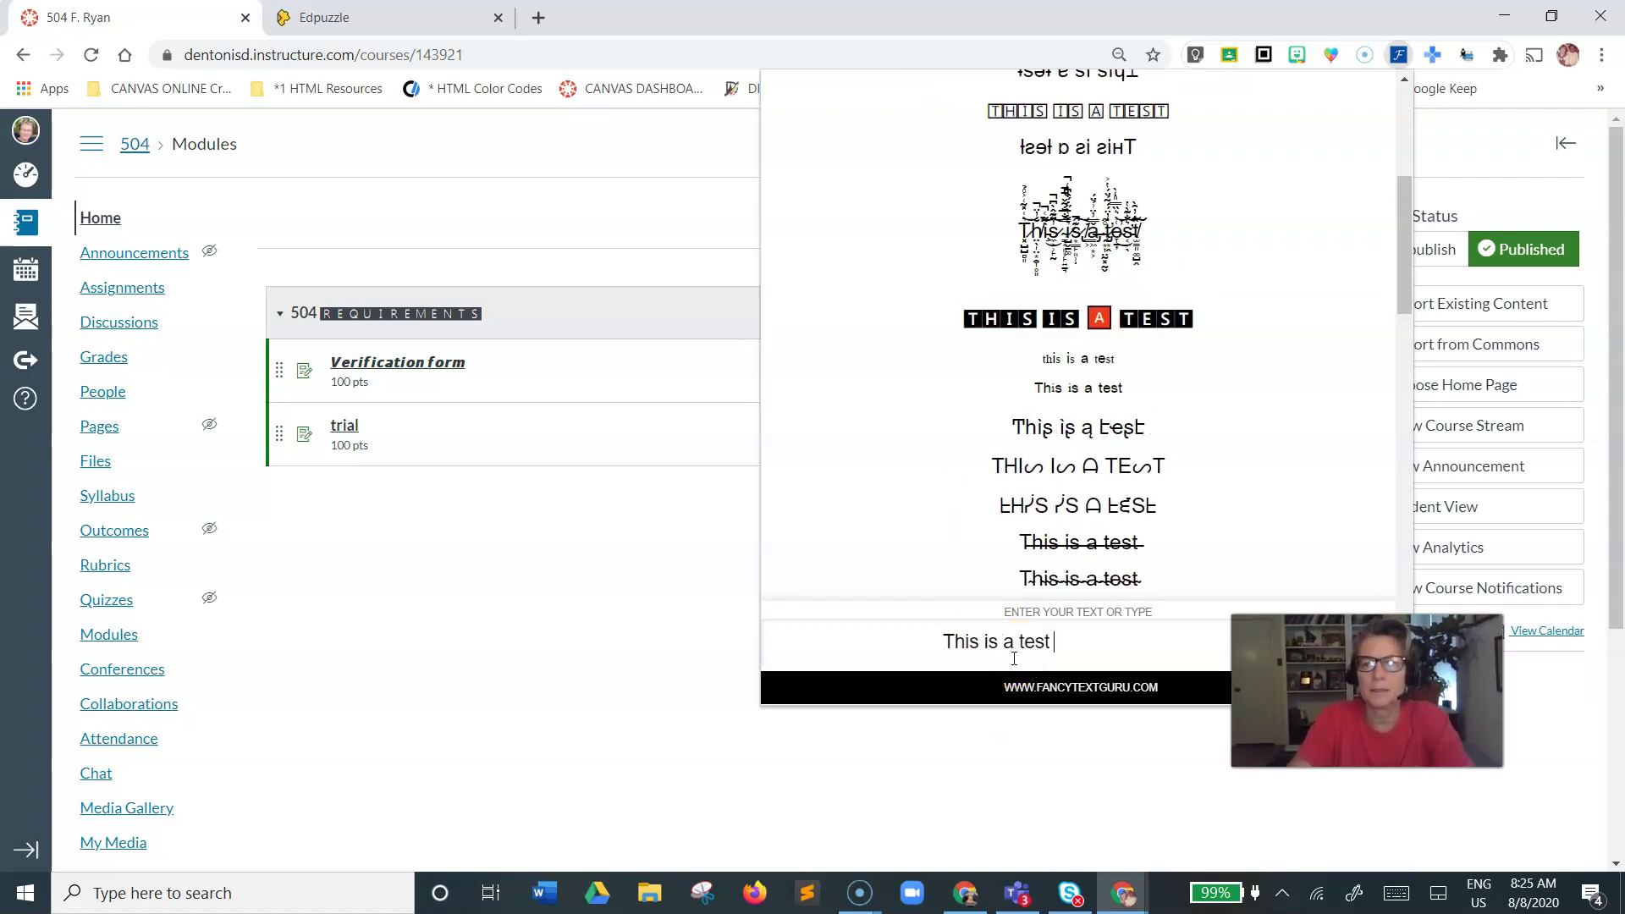
pyautogui.write(' for demo')
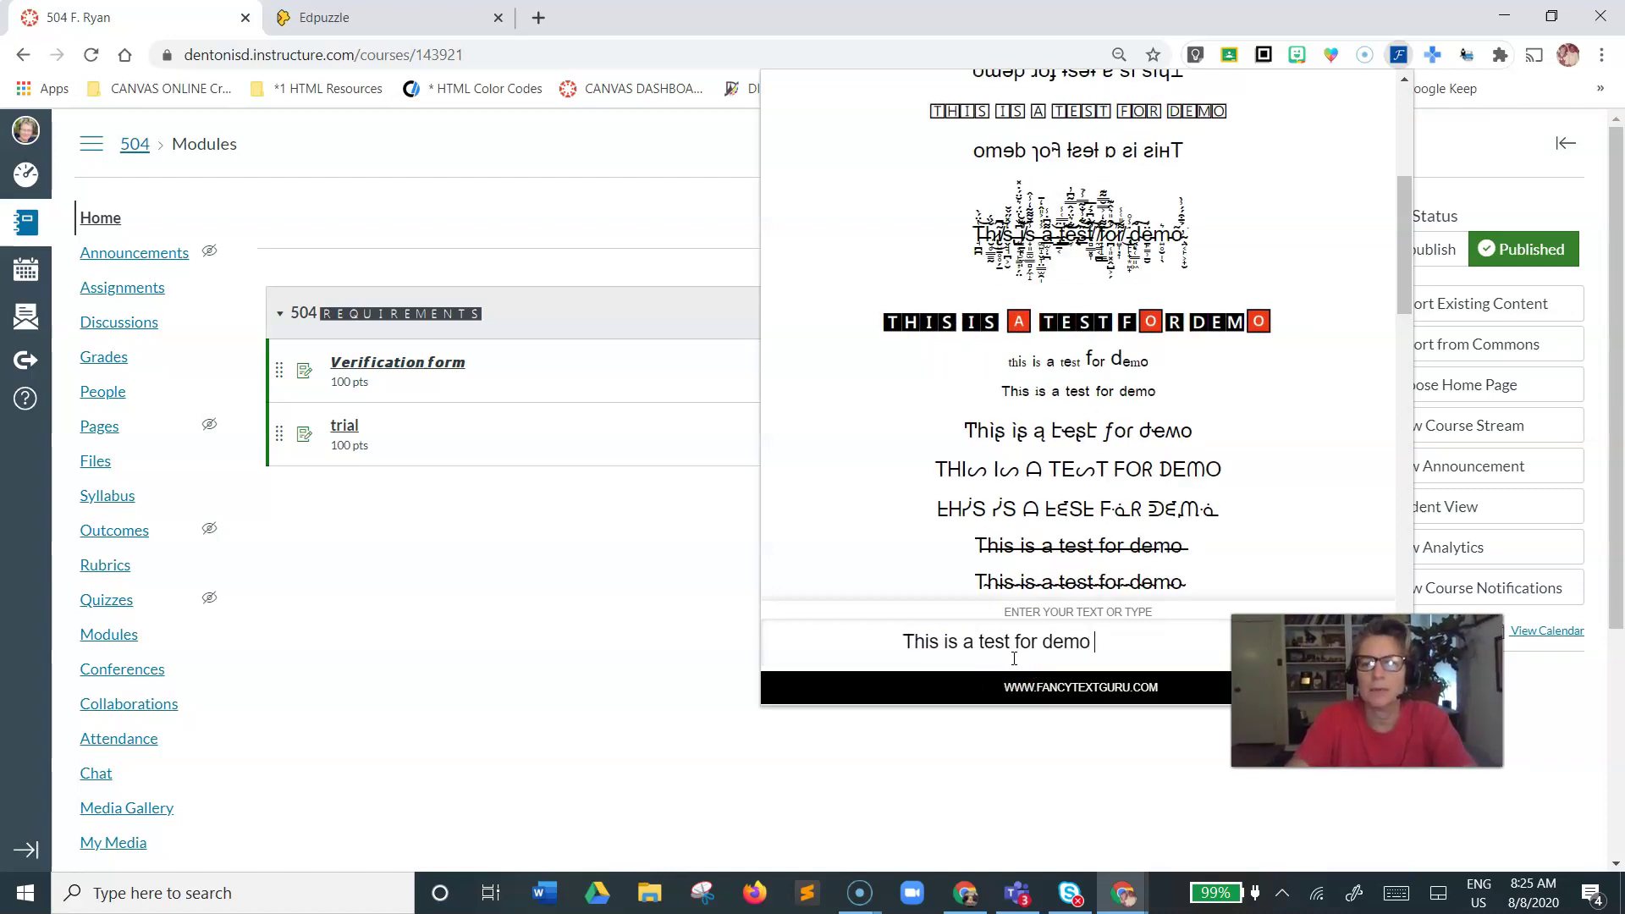
pyautogui.click(1135, 318)
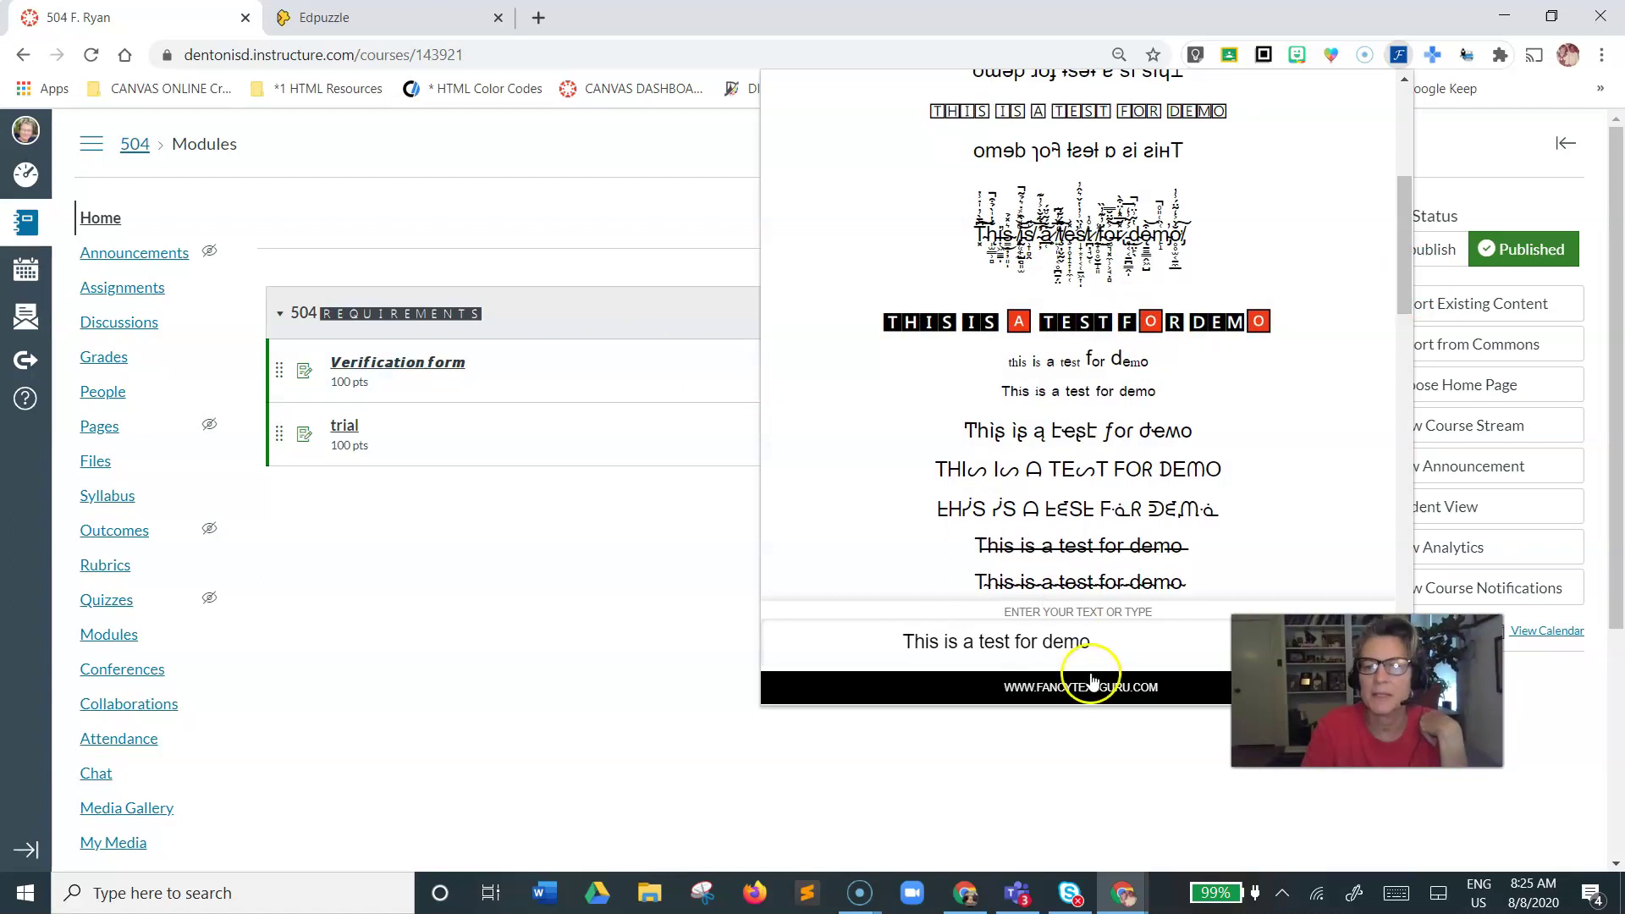
pyautogui.click(874, 775)
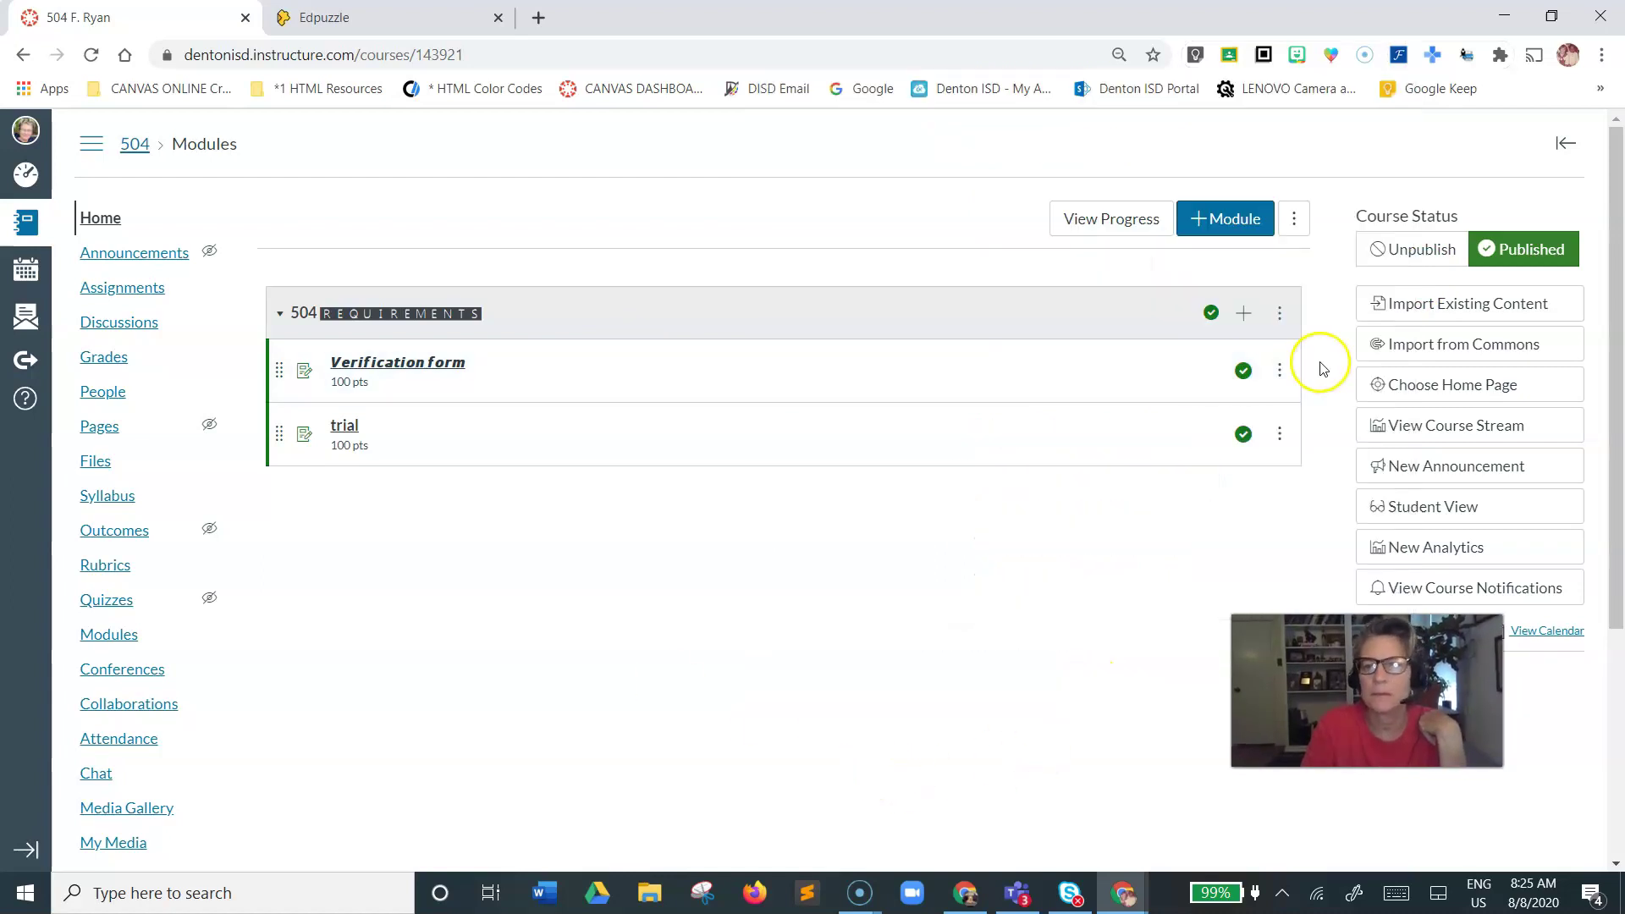
# Change the trial item's title to the pasted boxed 'THIS IS A TEST FOR DEMO'
pyautogui.click(1279, 437)
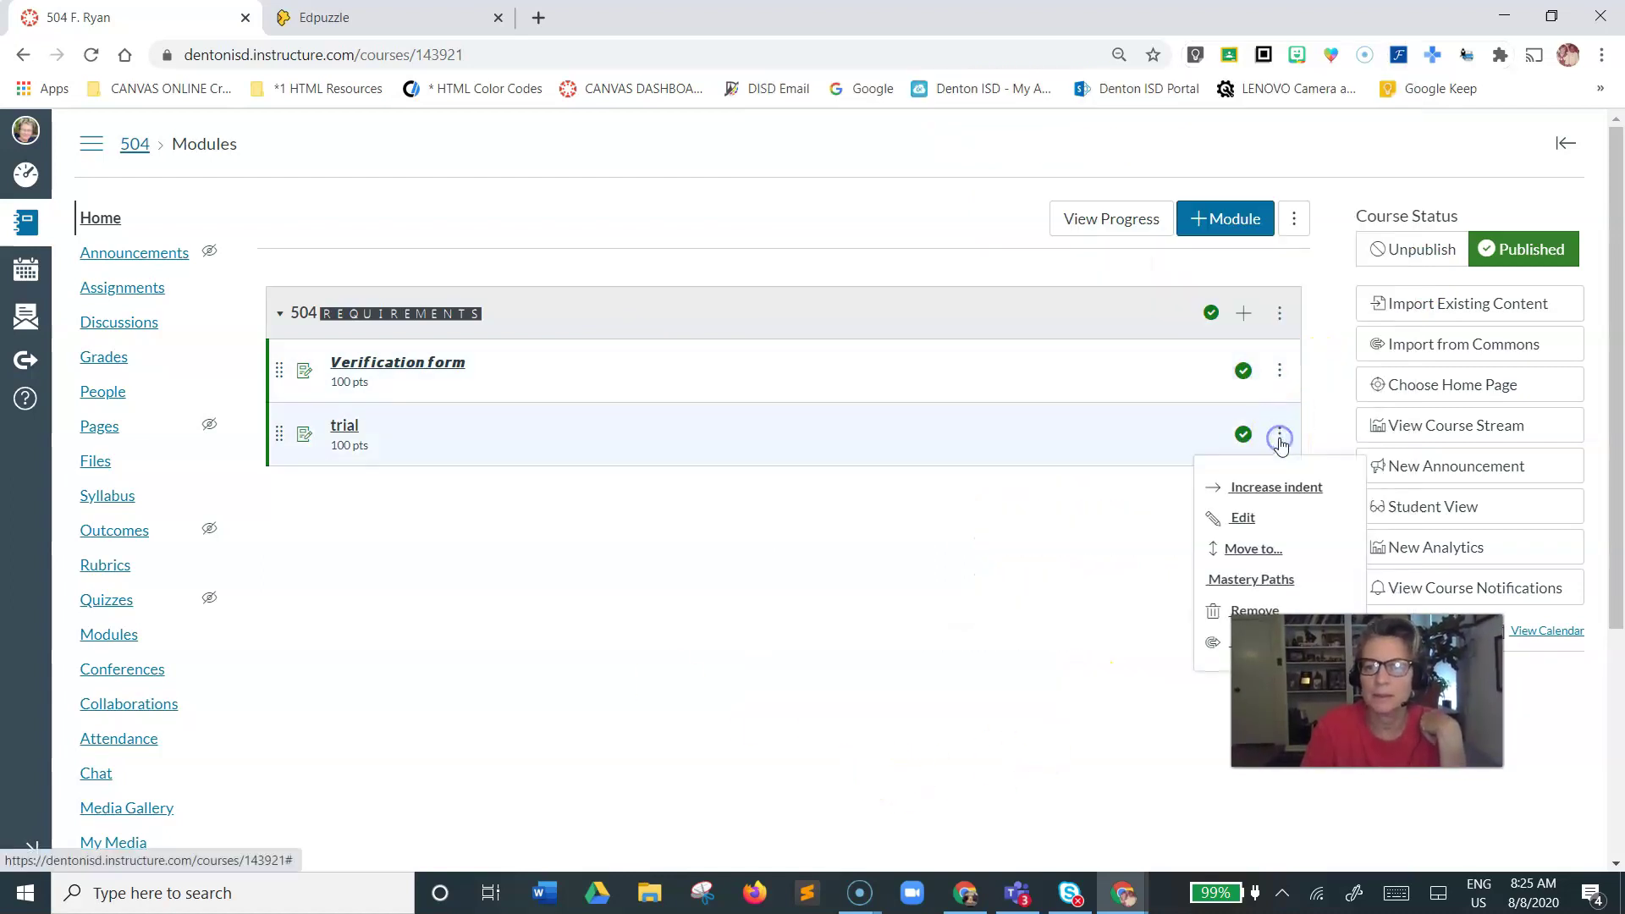
pyautogui.click(1242, 520)
pyautogui.doubleClick(773, 466)
pyautogui.write('IS A TEST FOR DEMO')
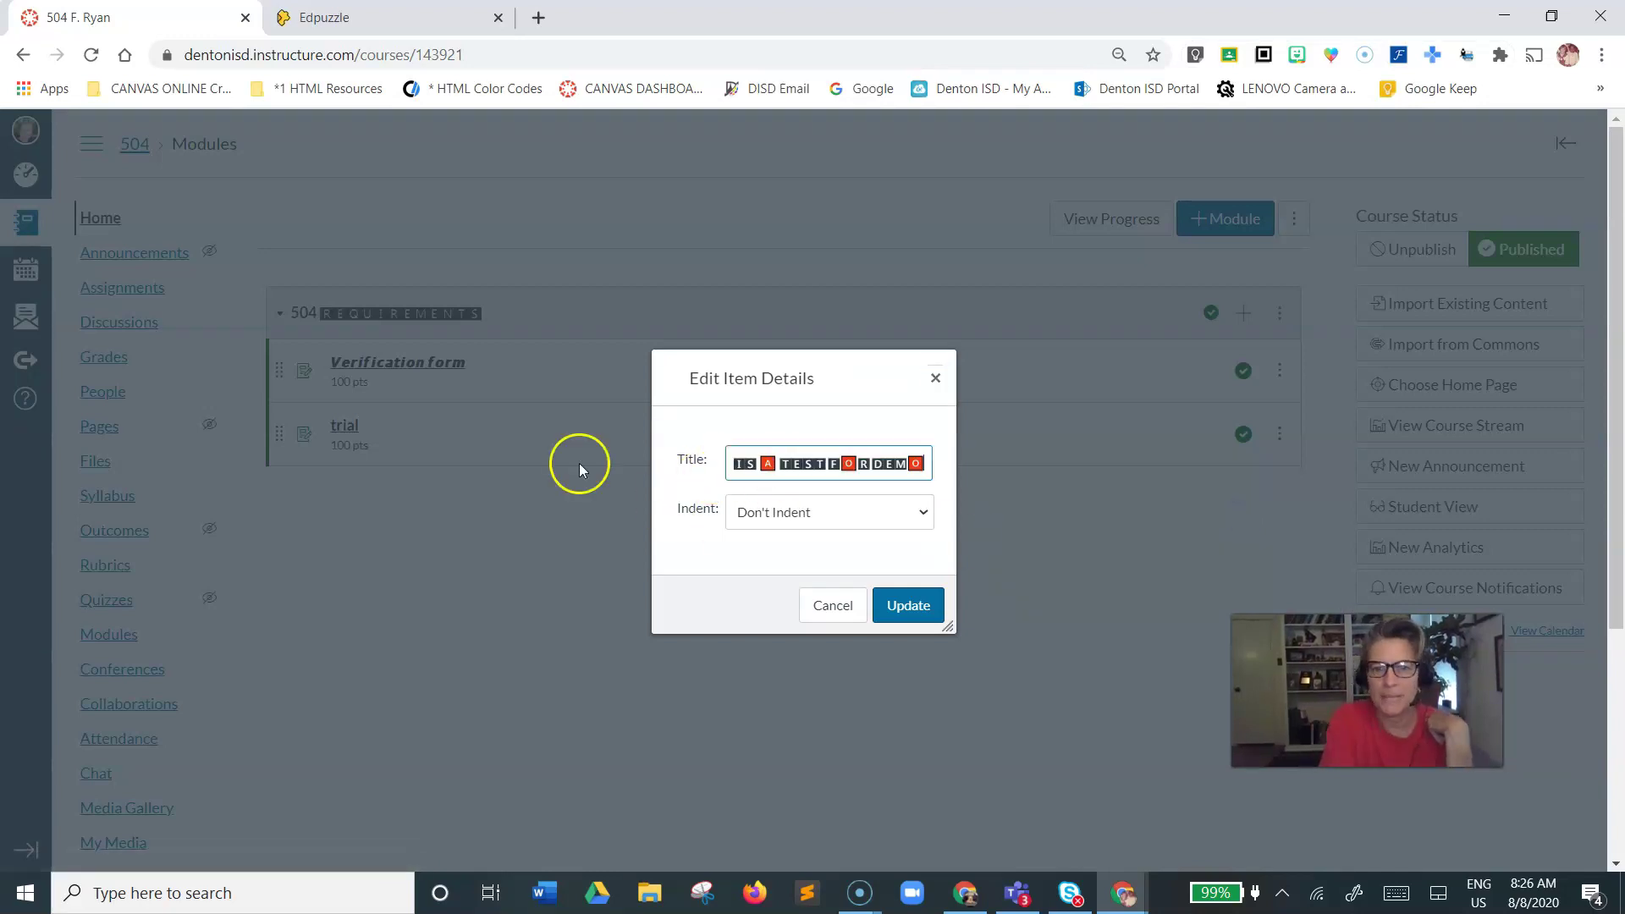
pyautogui.click(904, 605)
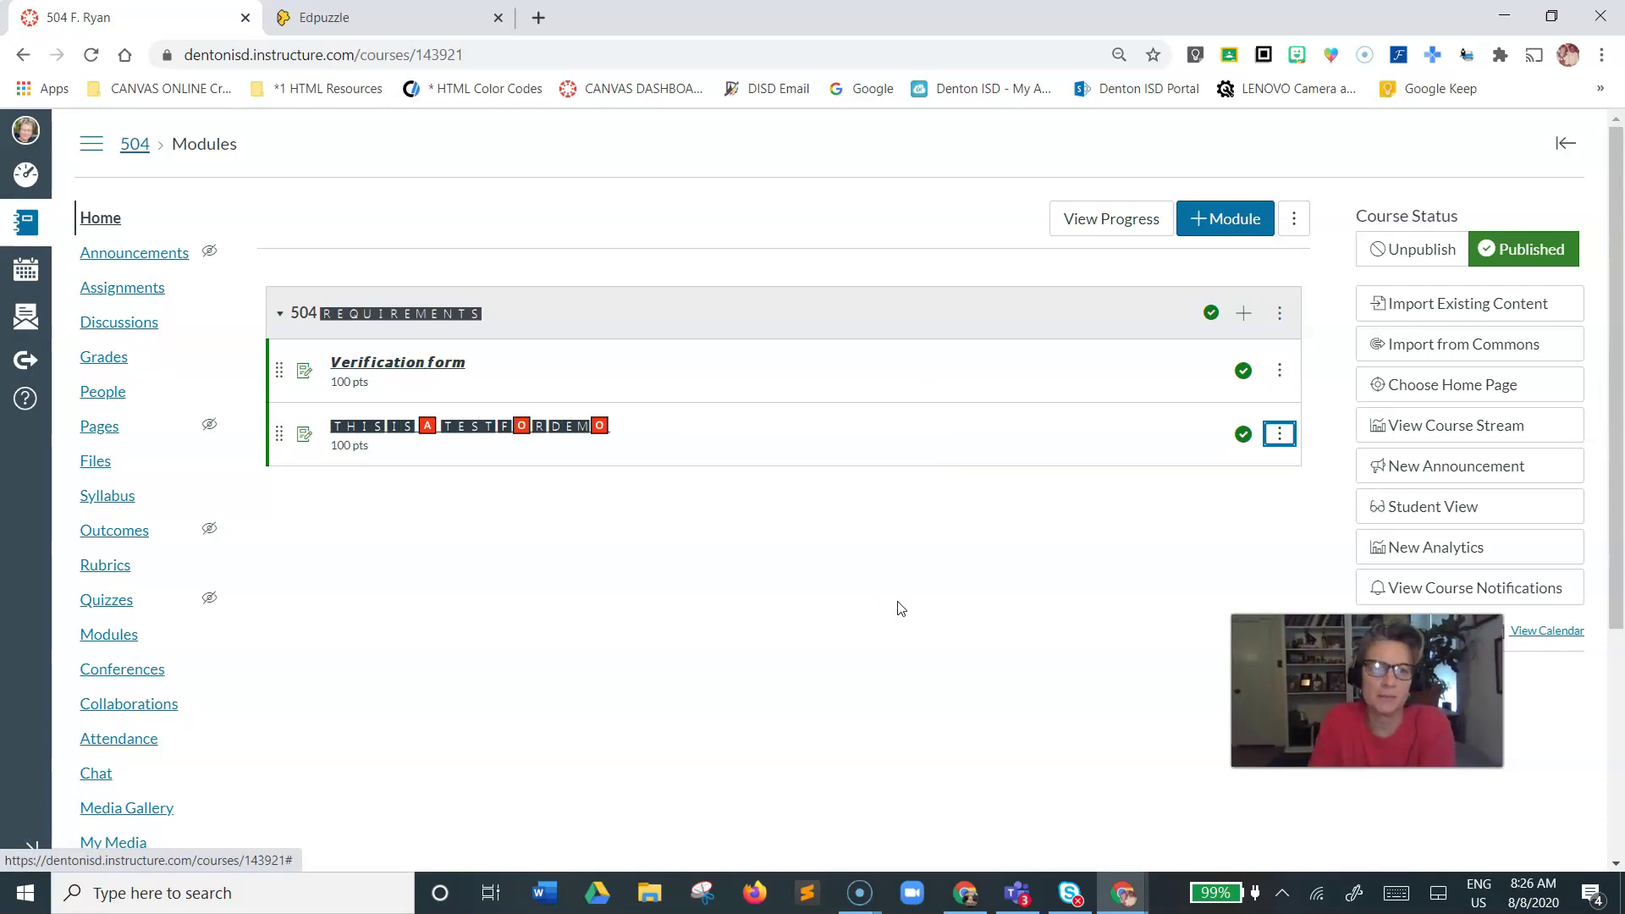
pyautogui.click(1617, 507)
pyautogui.moveTo(1617, 508); pyautogui.dragTo(1610, 311)
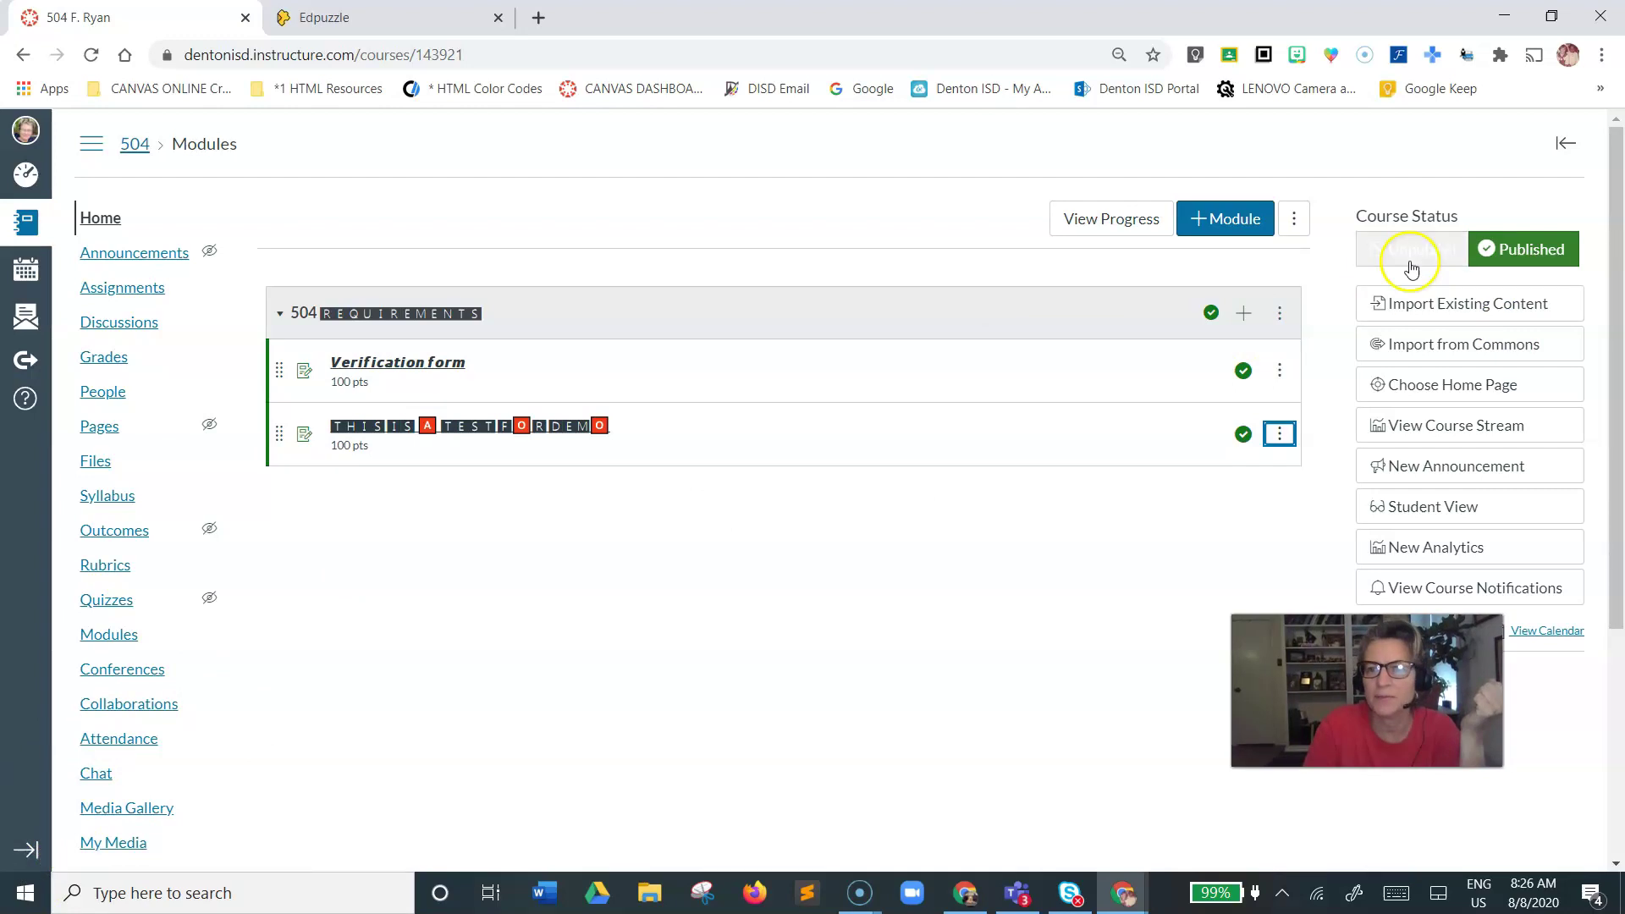
# Try the toolbar extension icons to find the emoji picker, ending on Modules in a third tab
pyautogui.click(1430, 55)
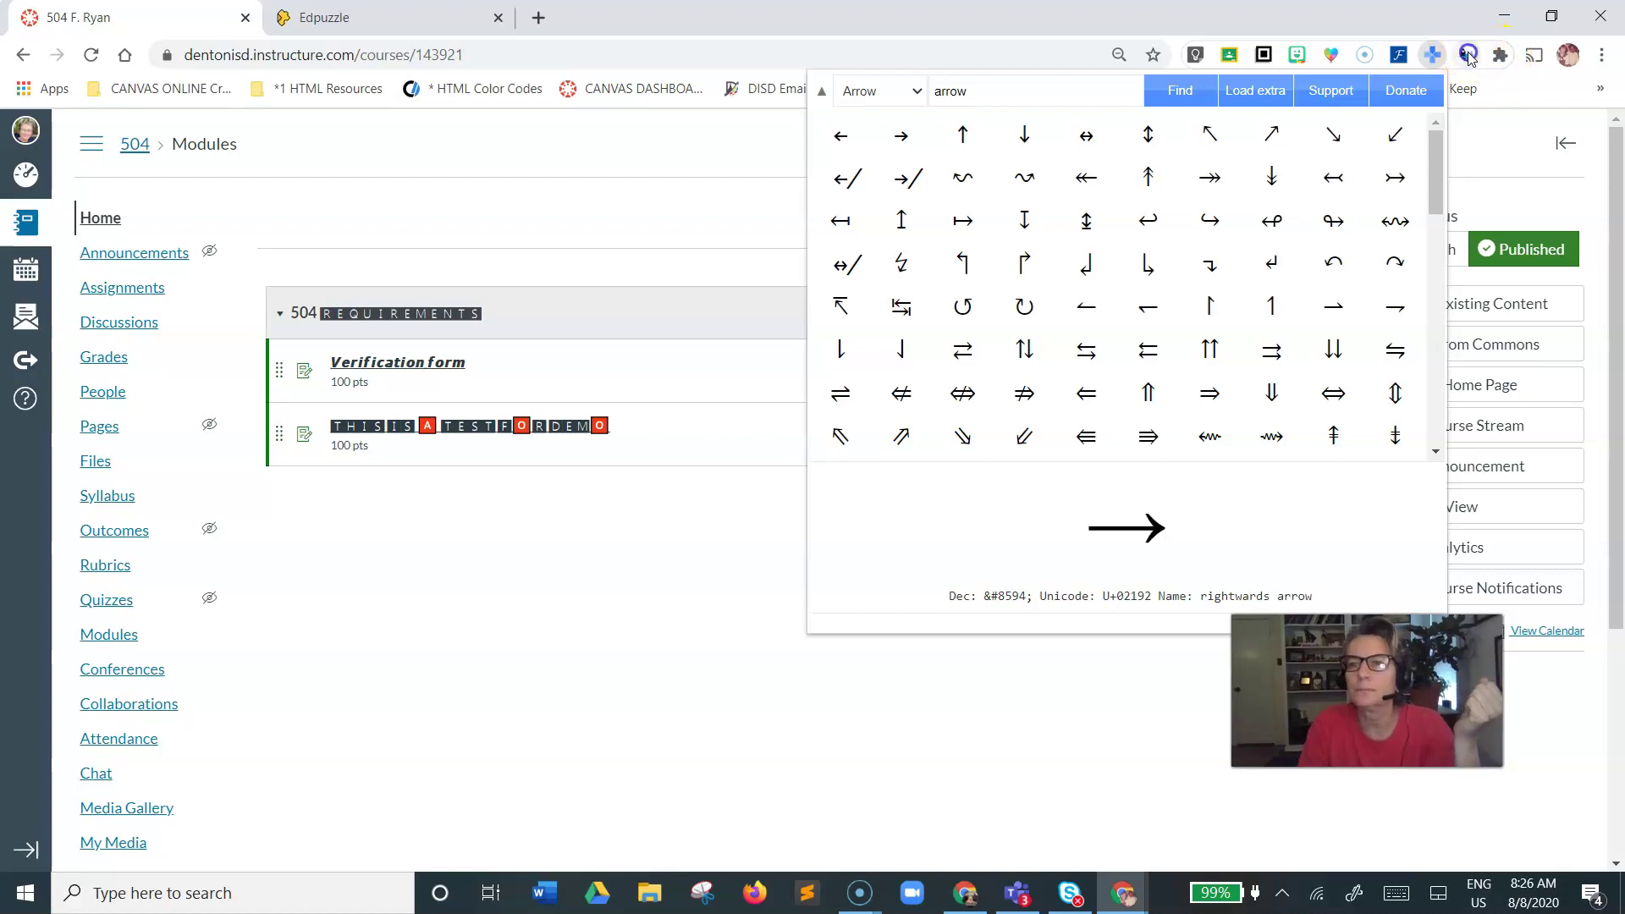
pyautogui.click(1468, 56)
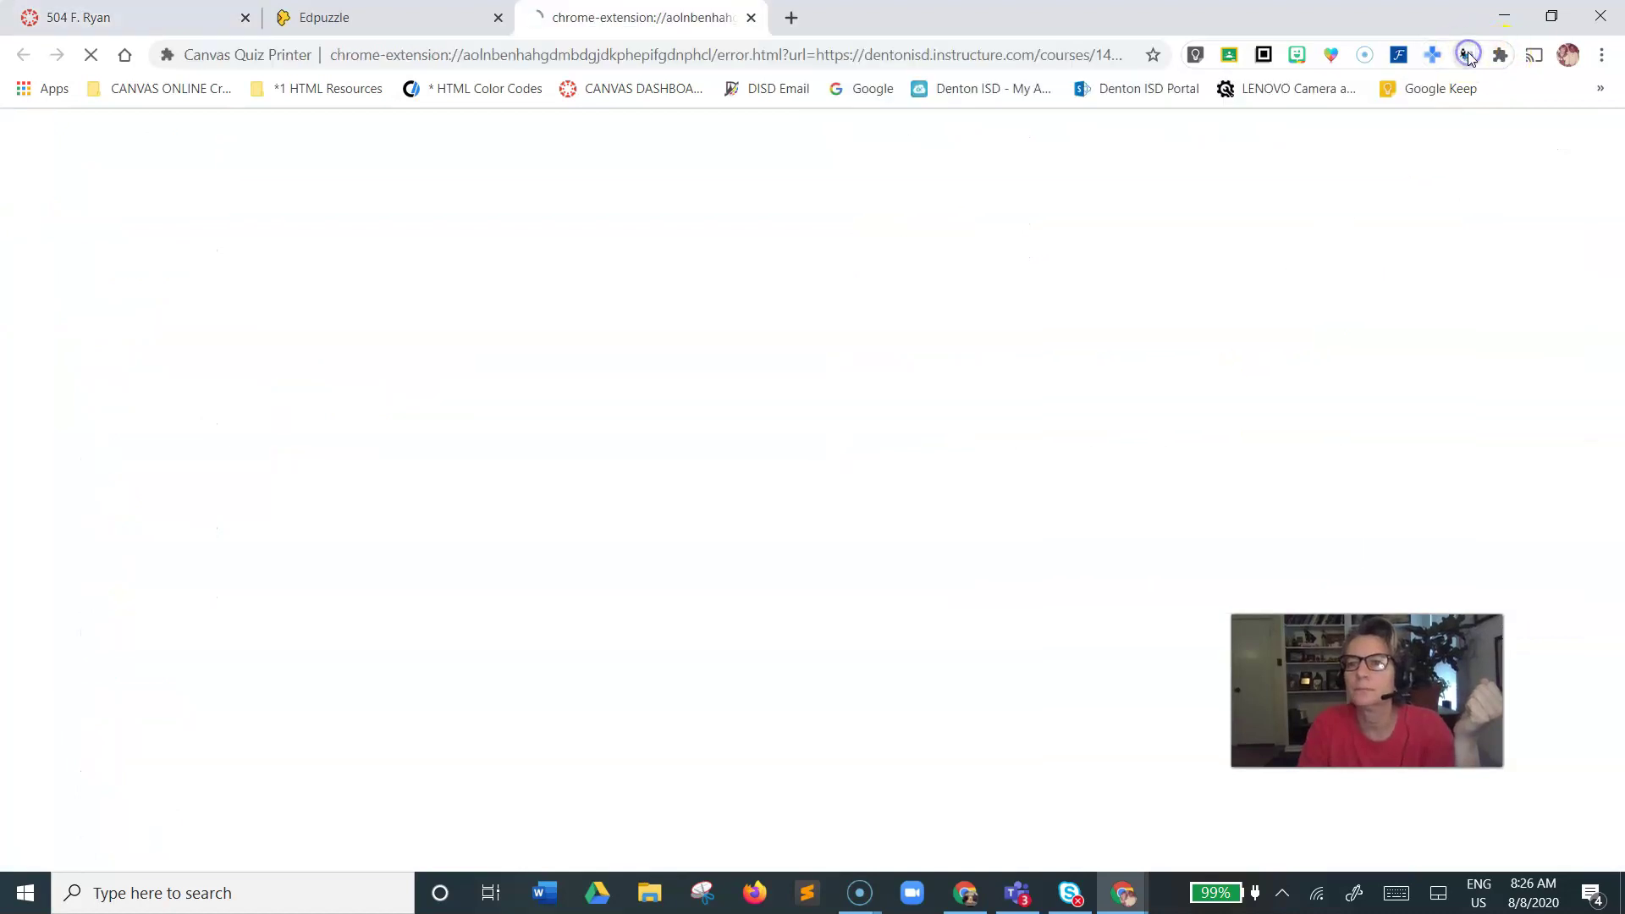
pyautogui.click(1333, 55)
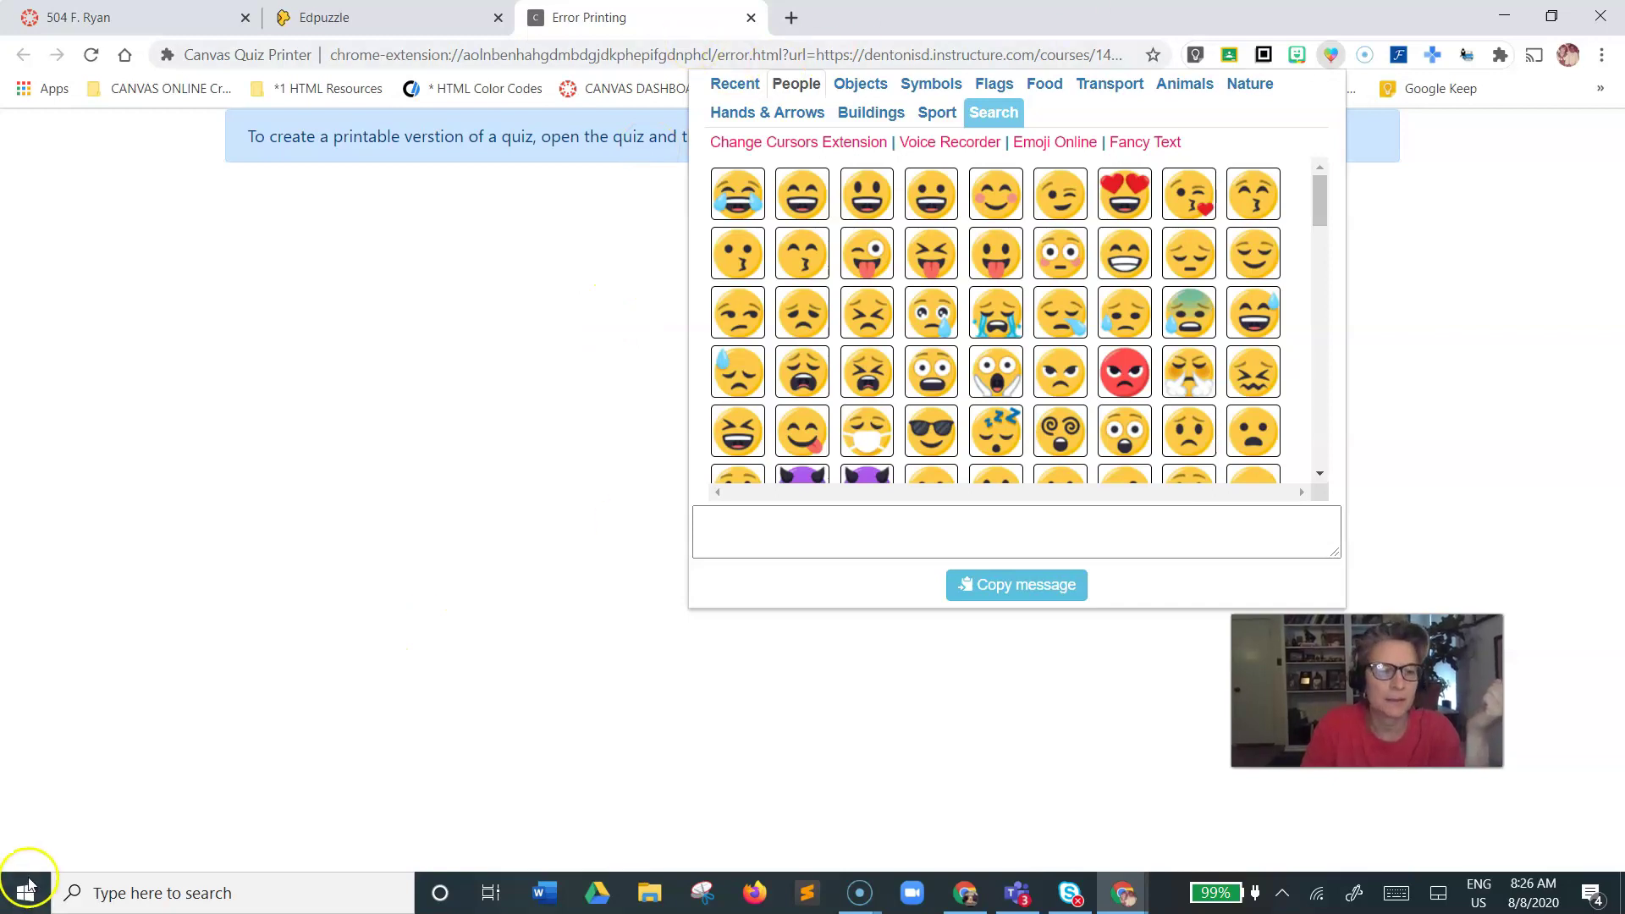
# Add the winking stuck-out-tongue face emoji to Emoji Keyboard's message and copy it
pyautogui.click(1332, 56)
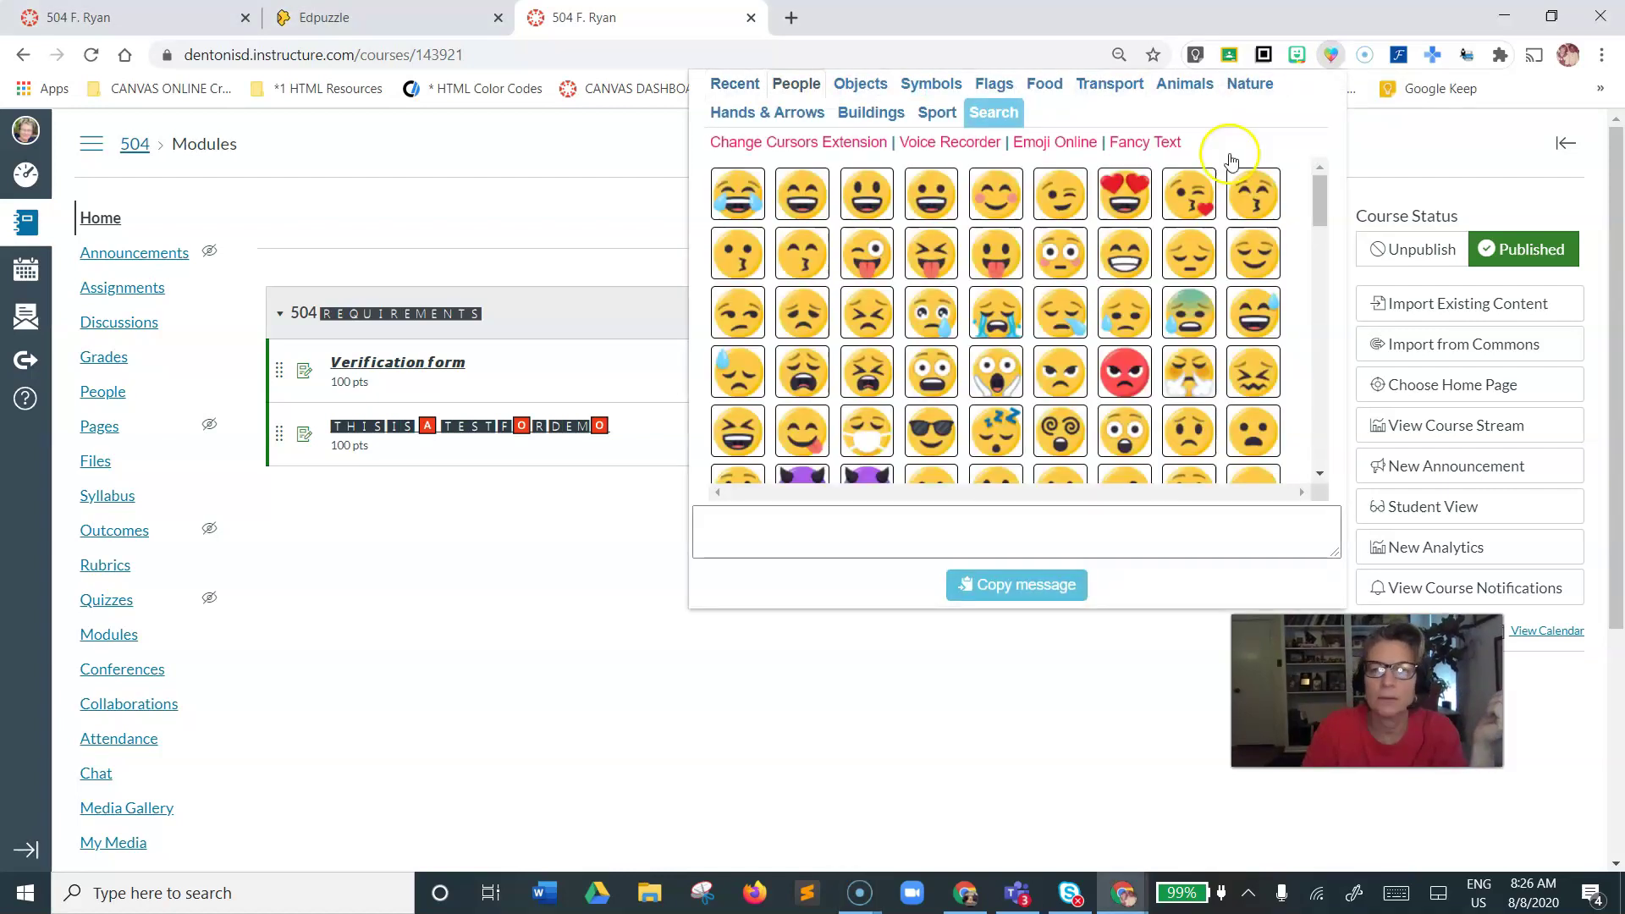
pyautogui.click(874, 257)
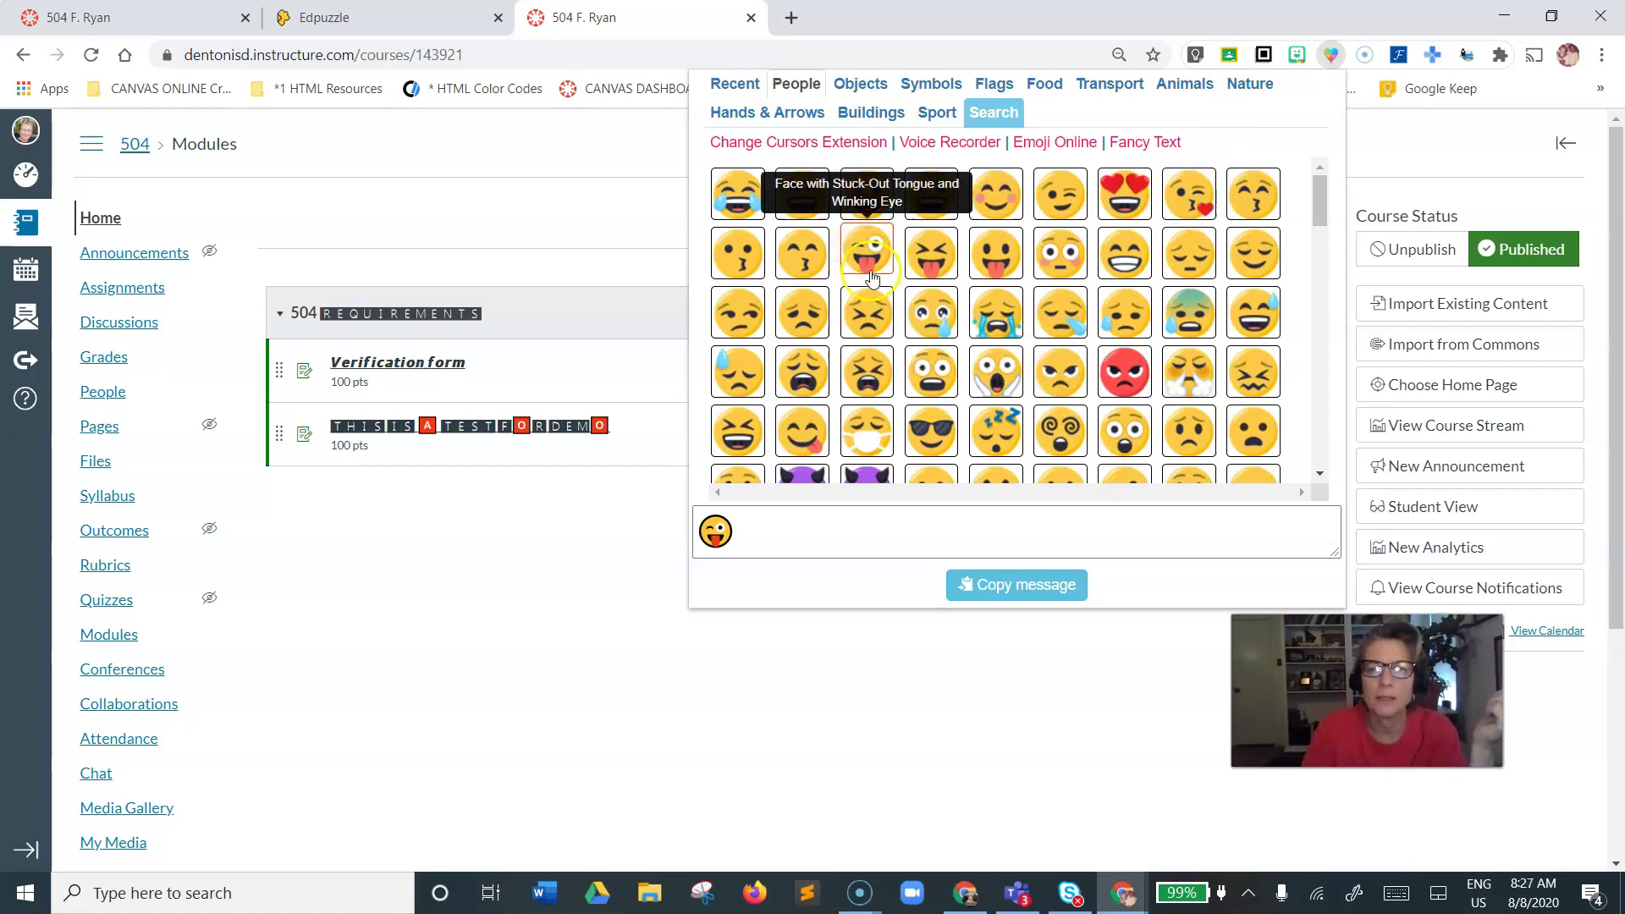
pyautogui.click(1030, 584)
pyautogui.click(696, 650)
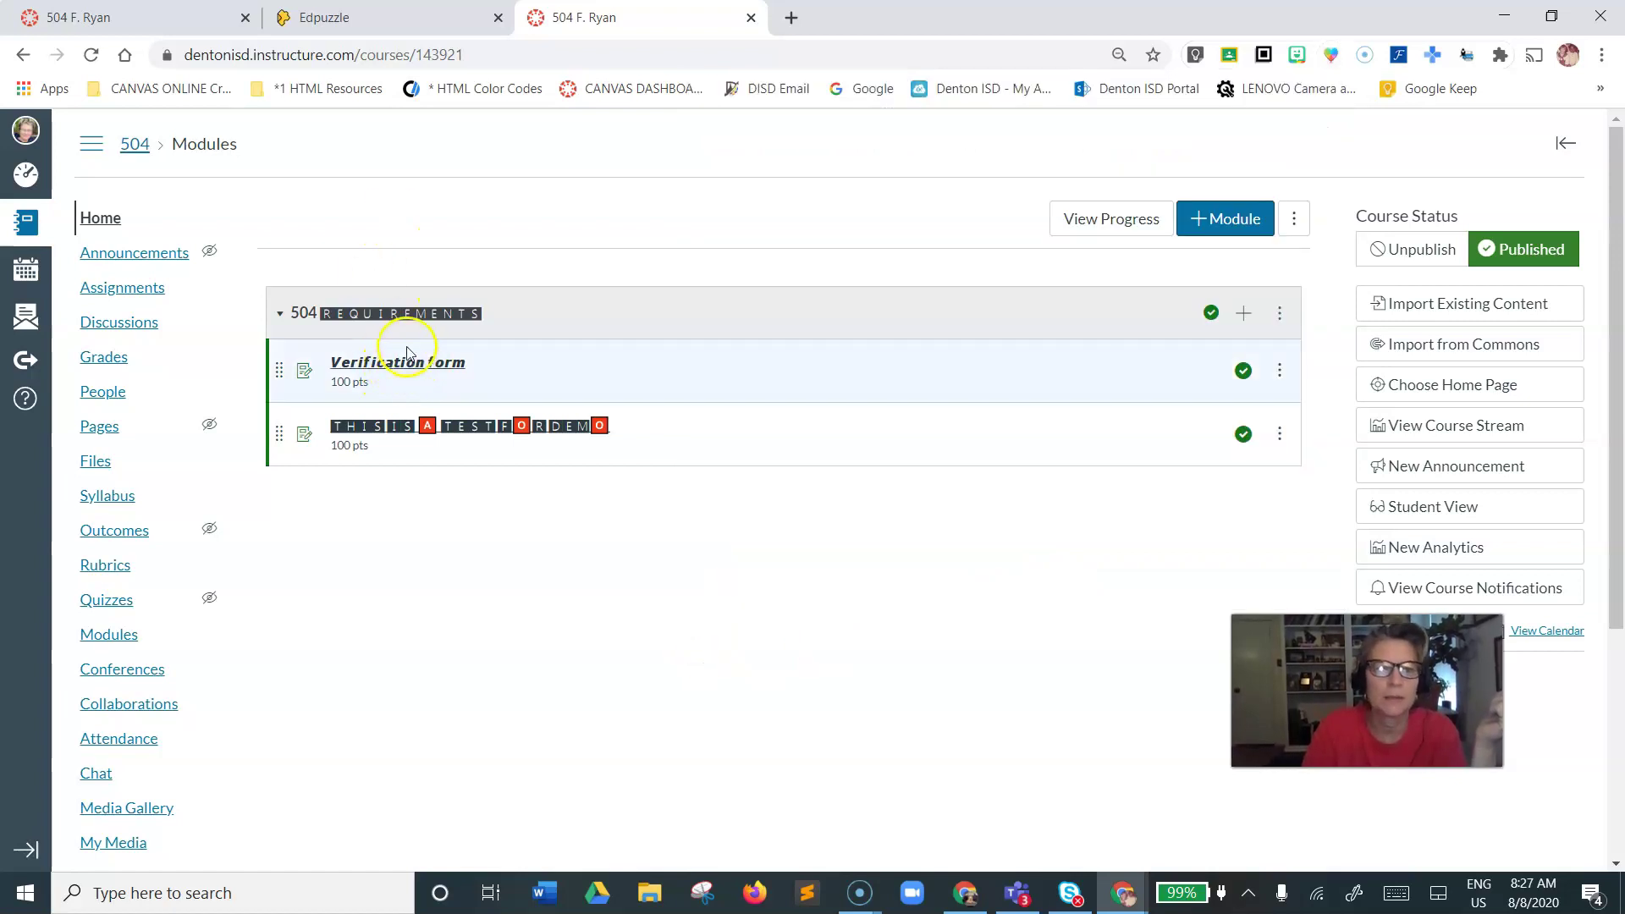
# Paste the winking tongue-out emoji at the end of the Verification form item's title and update it
pyautogui.click(1280, 370)
pyautogui.click(1238, 397)
pyautogui.click(866, 472)
pyautogui.hotkey('ctrl', 'v')
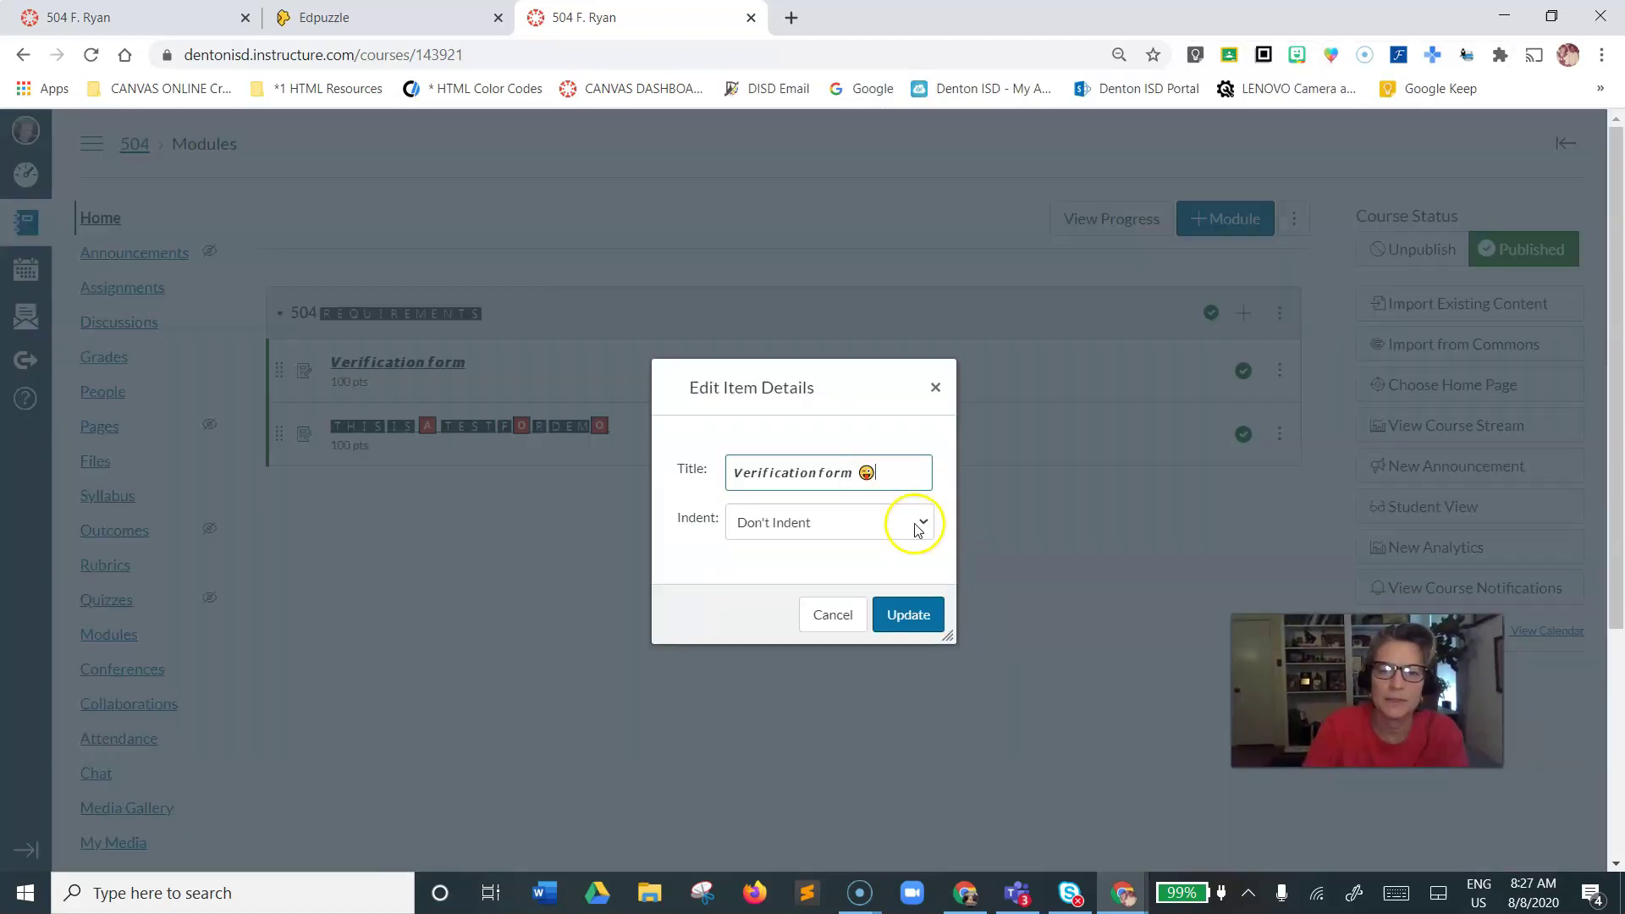
pyautogui.click(921, 616)
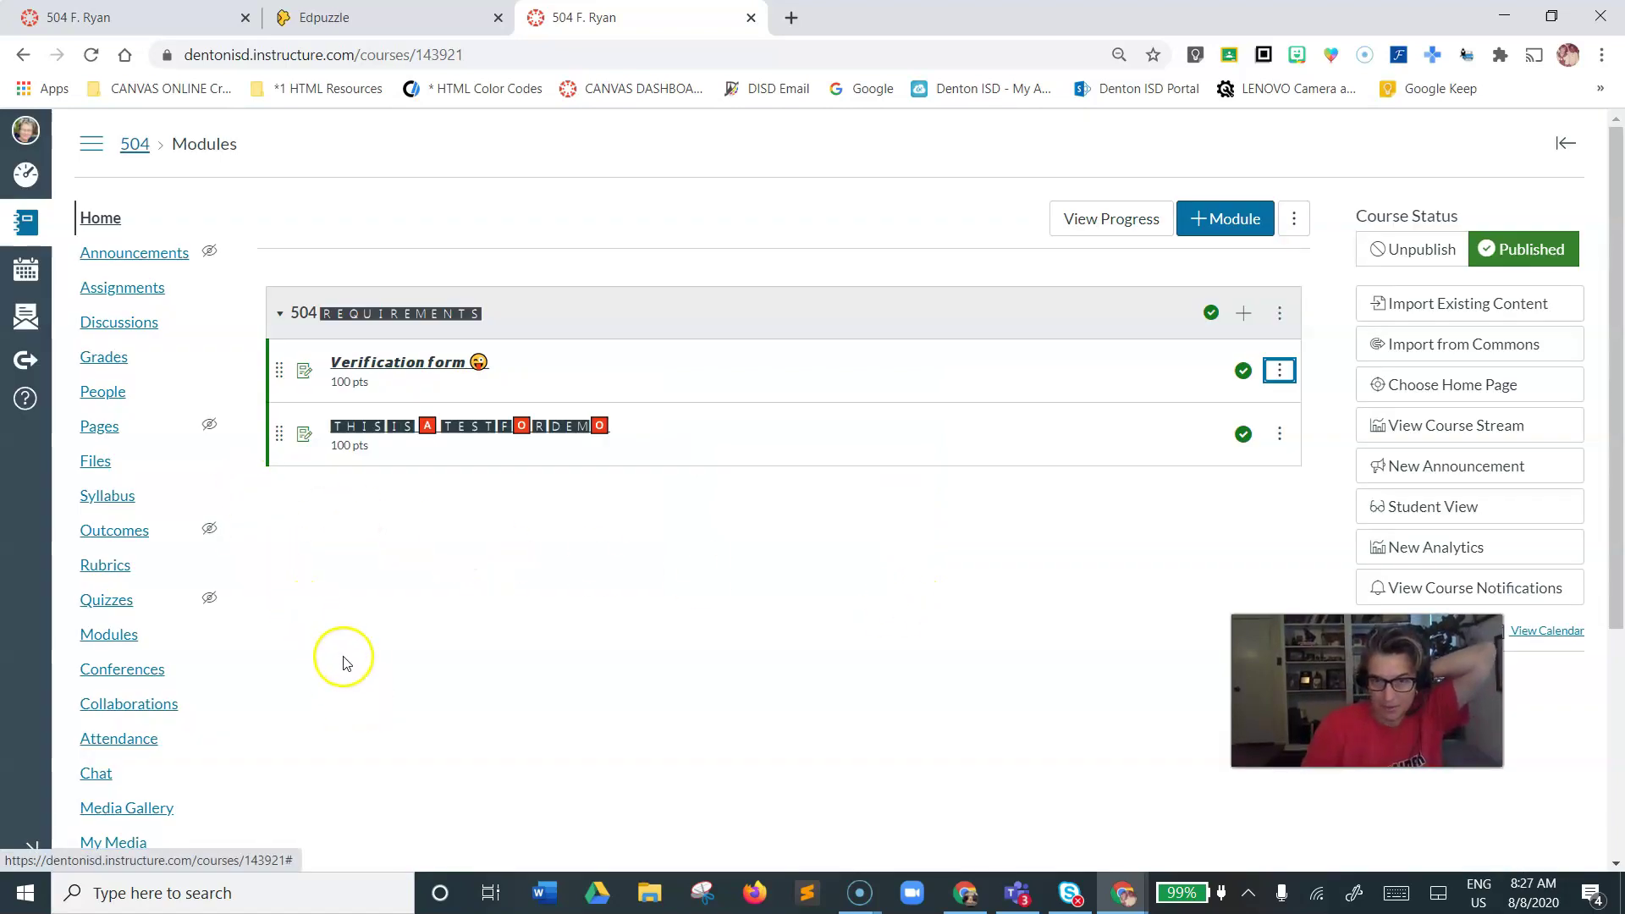
pyautogui.click(830, 326)
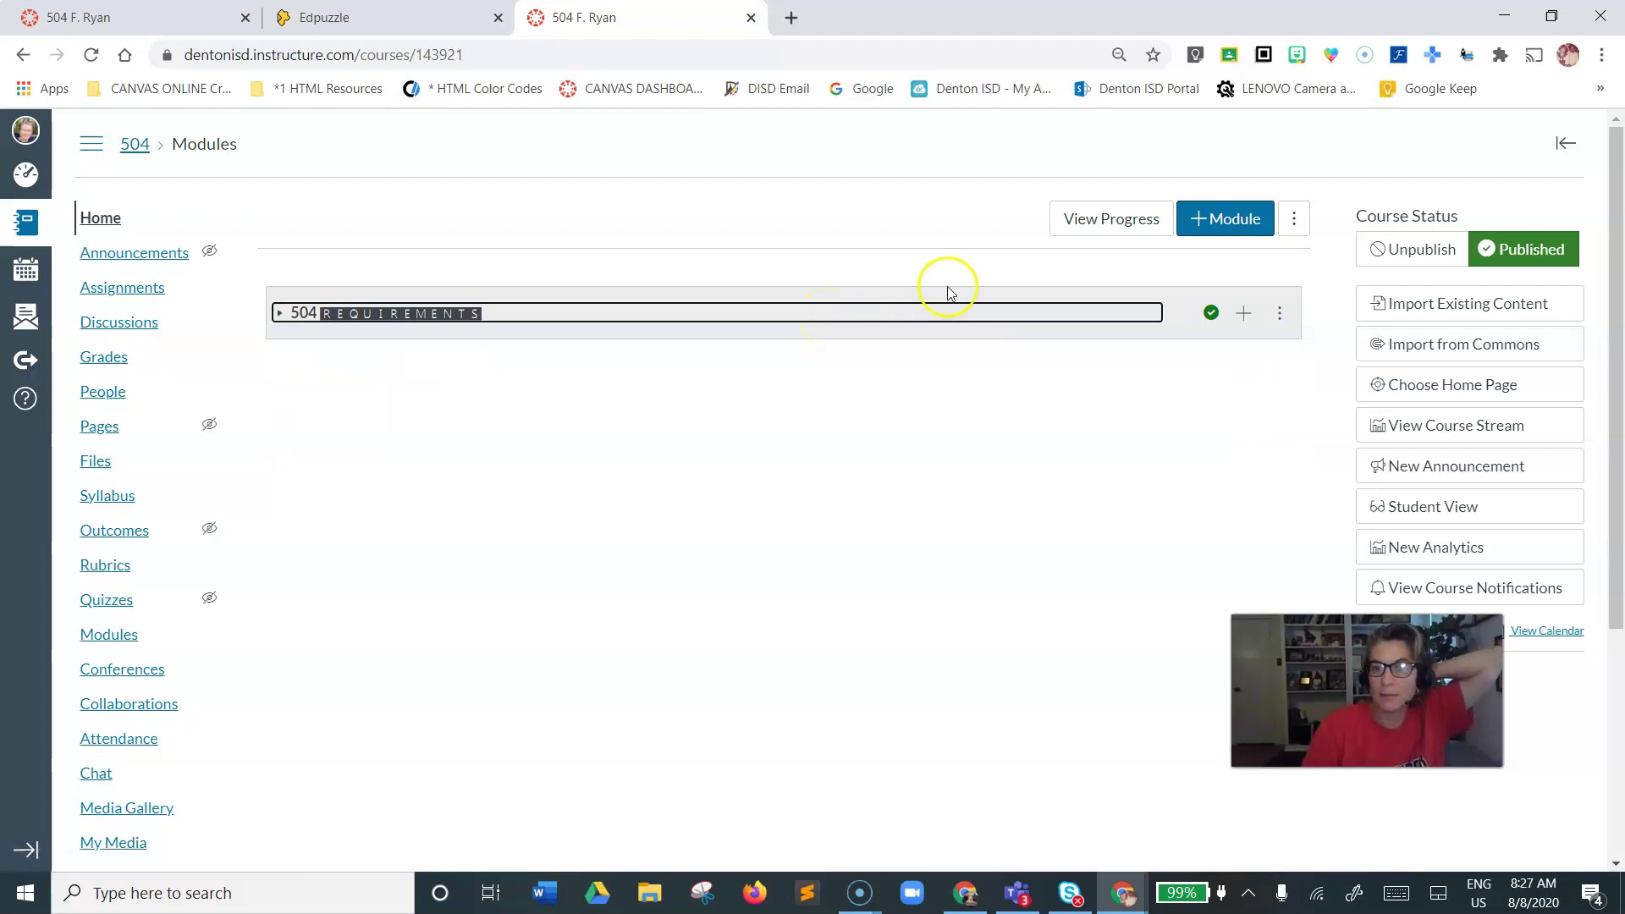
pyautogui.click(1280, 314)
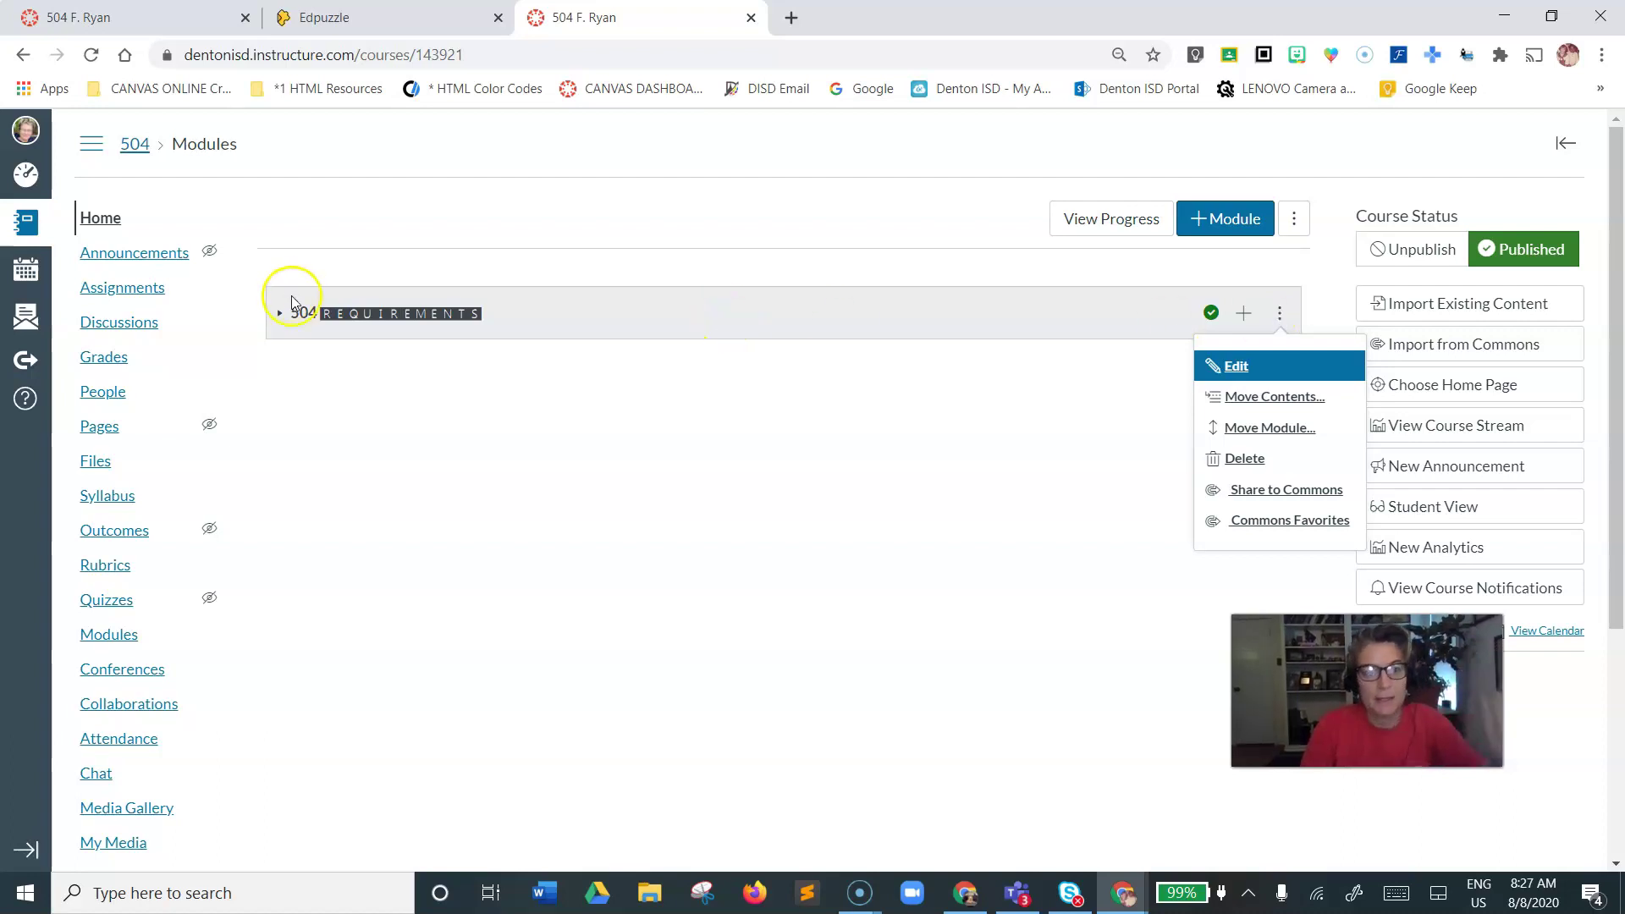
pyautogui.click(288, 306)
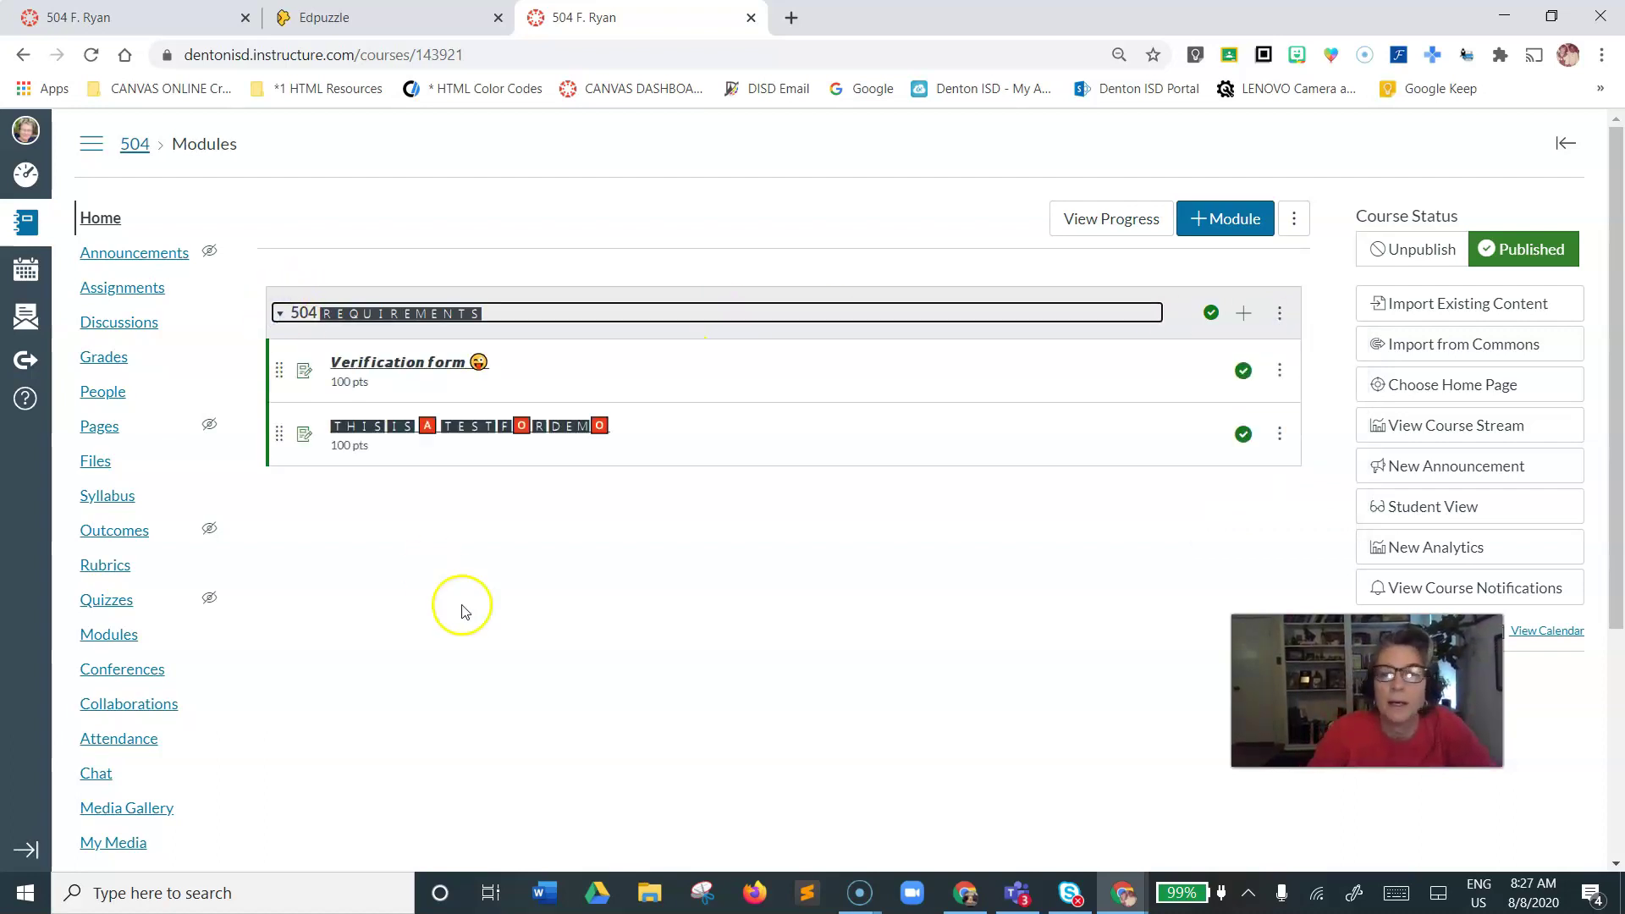
pyautogui.click(670, 713)
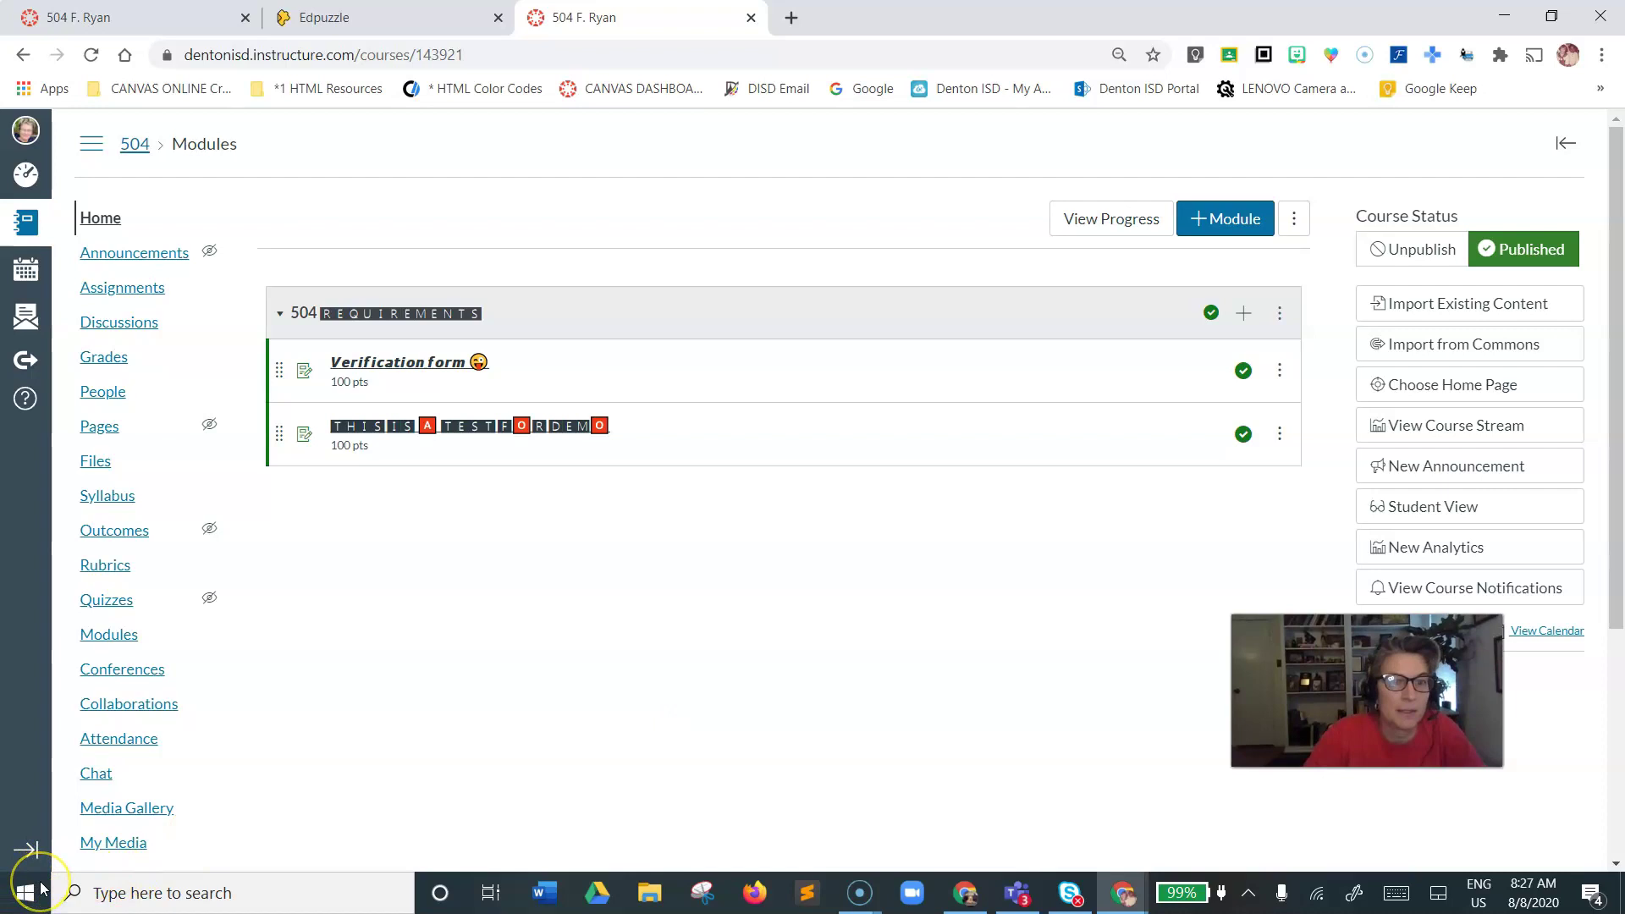